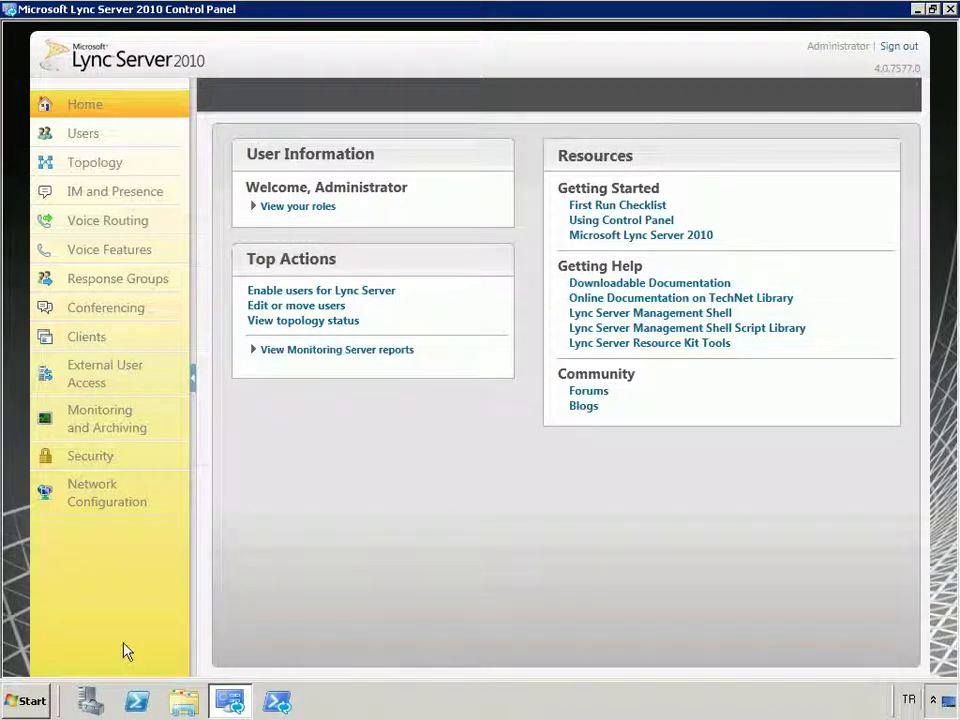
# Step: Examine the call admission control and media bypass options in the Global network configuration setting, closing it without saving
pyautogui.click(92, 500)
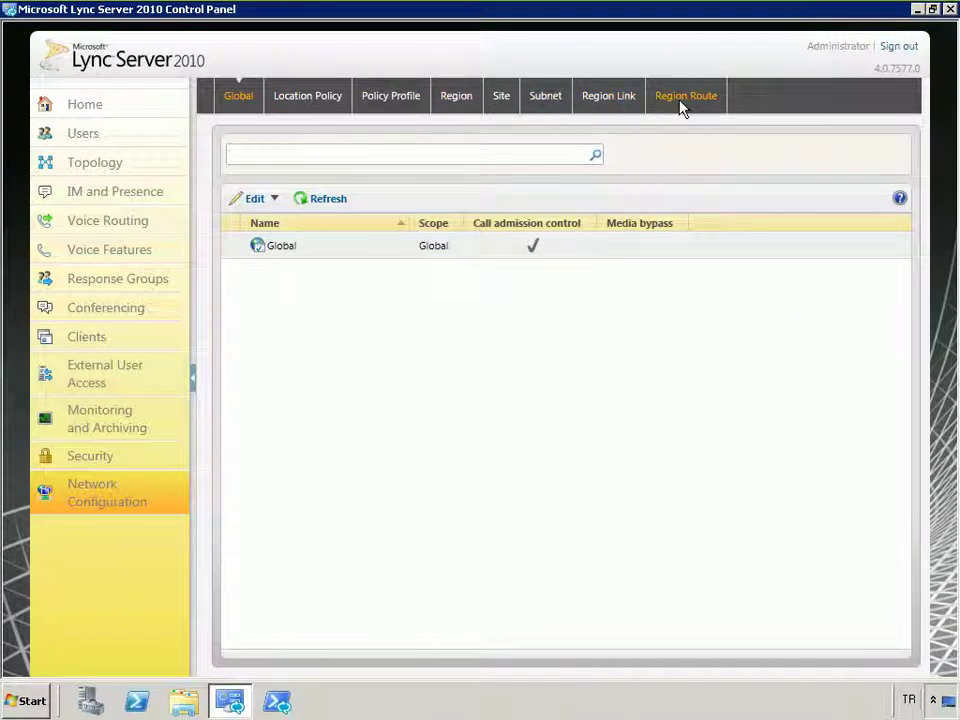
pyautogui.click(256, 200)
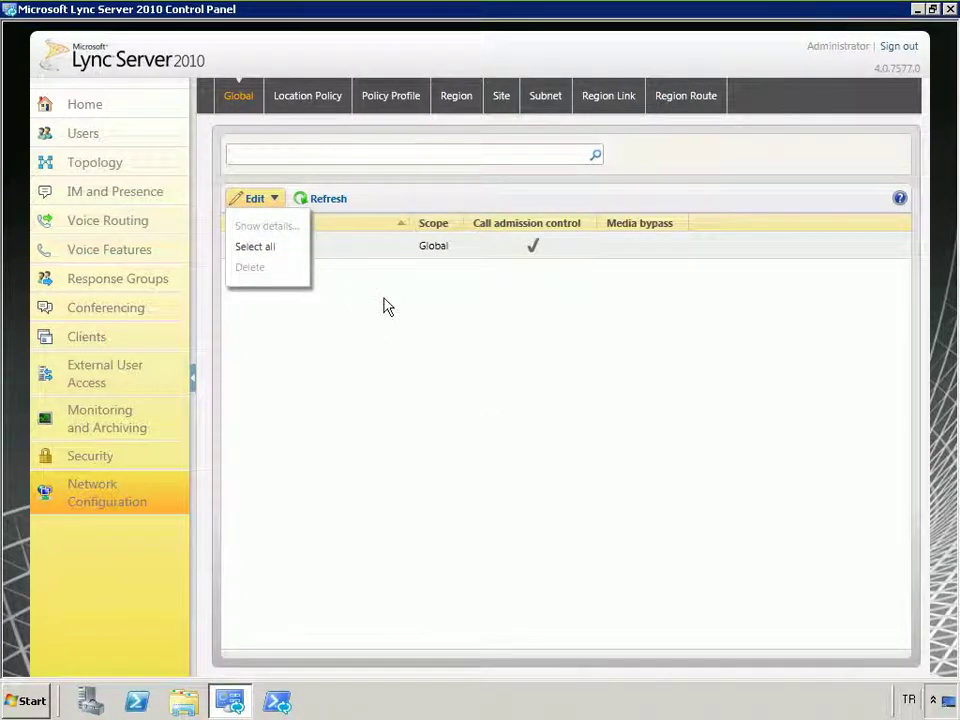
pyautogui.click(282, 248)
pyautogui.doubleClick(282, 248)
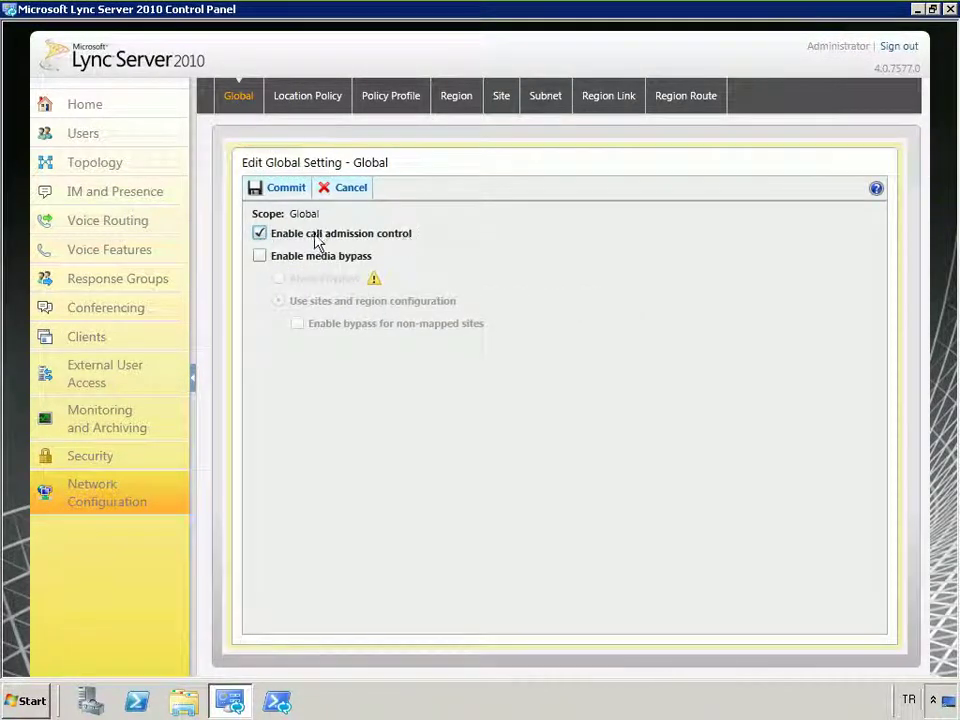
pyautogui.click(260, 234)
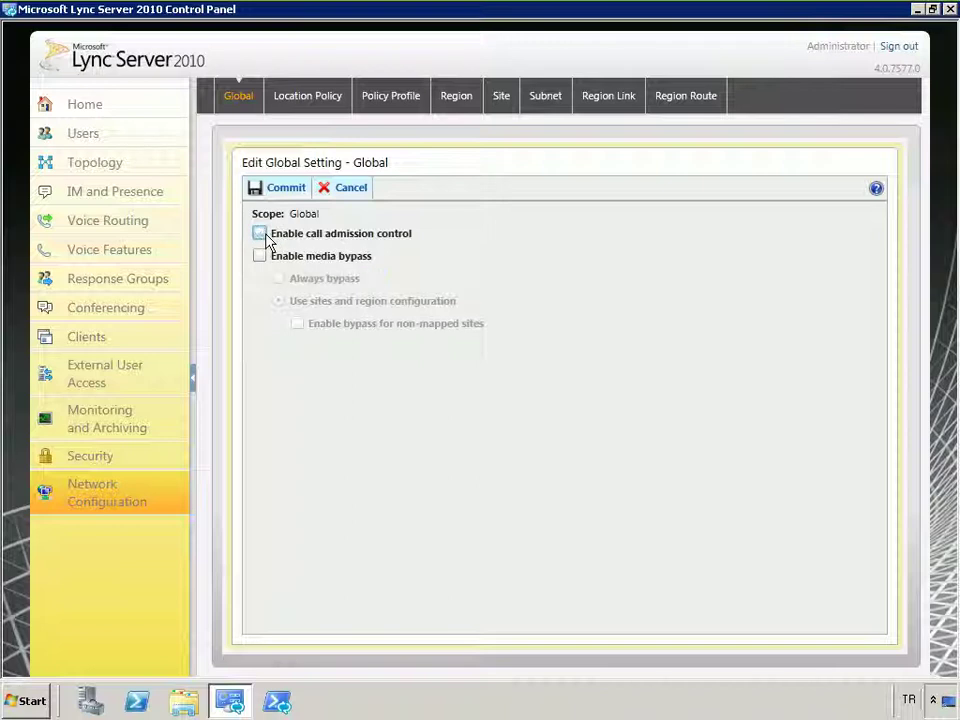
pyautogui.click(260, 234)
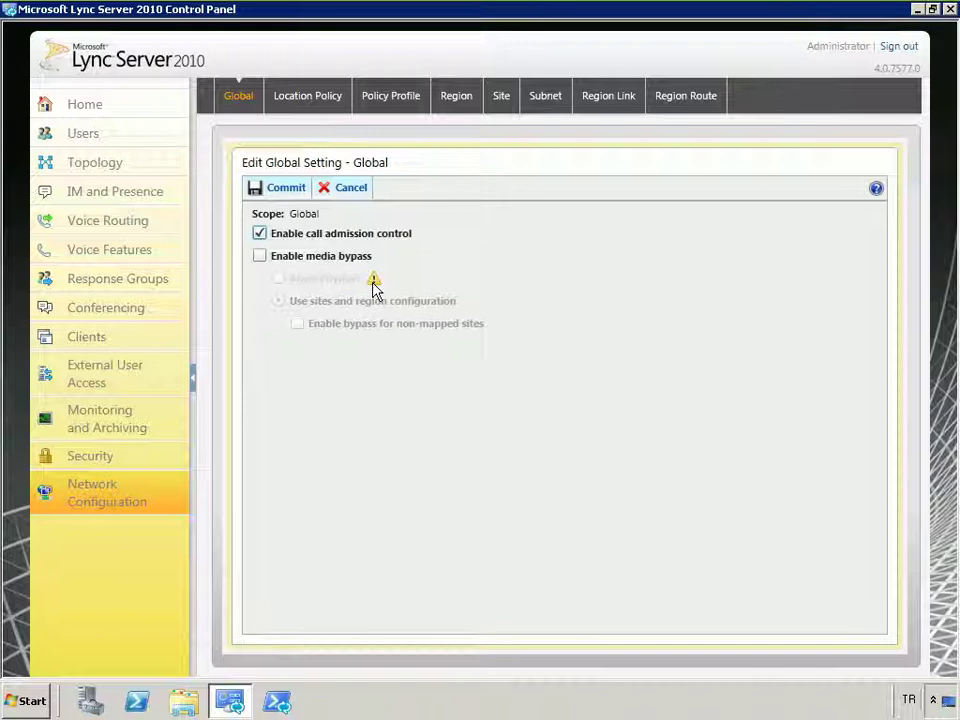
pyautogui.click(259, 257)
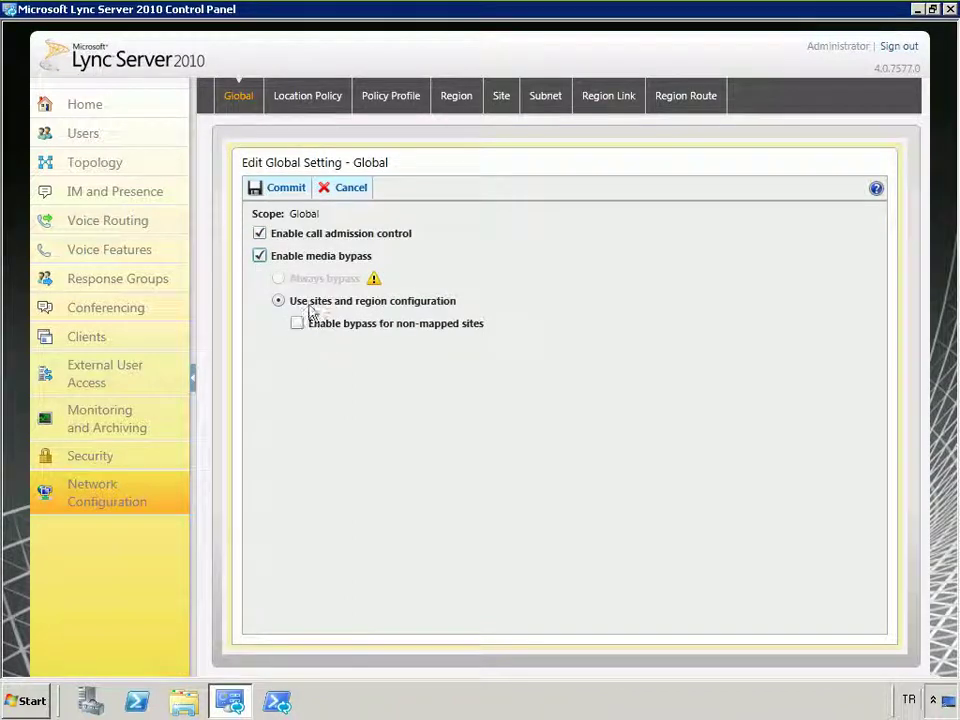
pyautogui.click(259, 257)
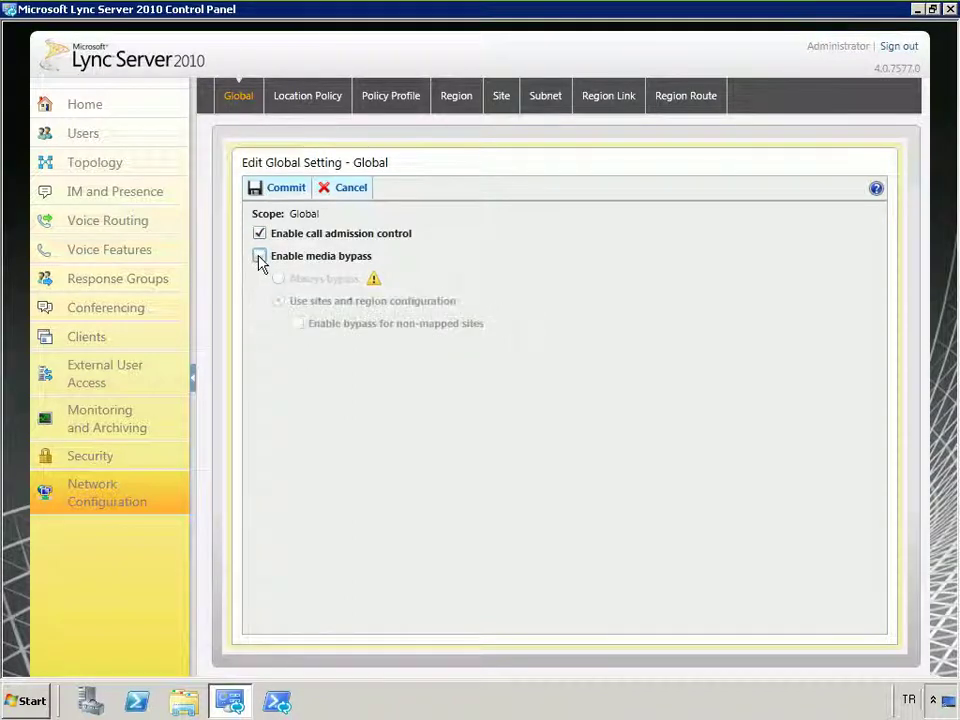
pyautogui.click(340, 190)
# Step: Examine the fields of a new site-level location policy for the IST site and discard the form
pyautogui.click(298, 104)
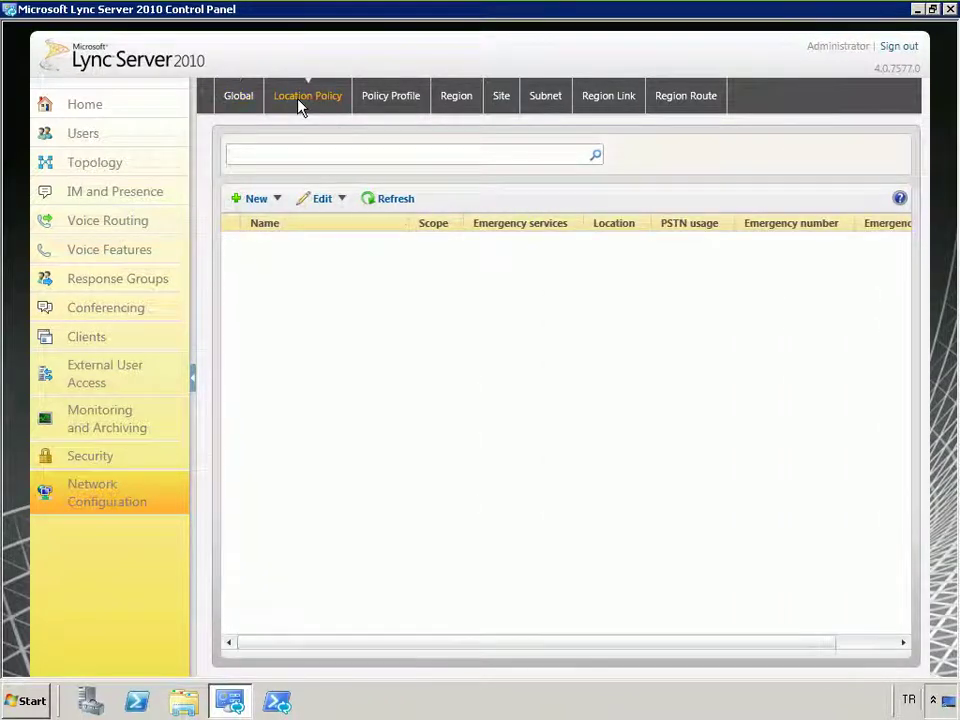
pyautogui.click(434, 250)
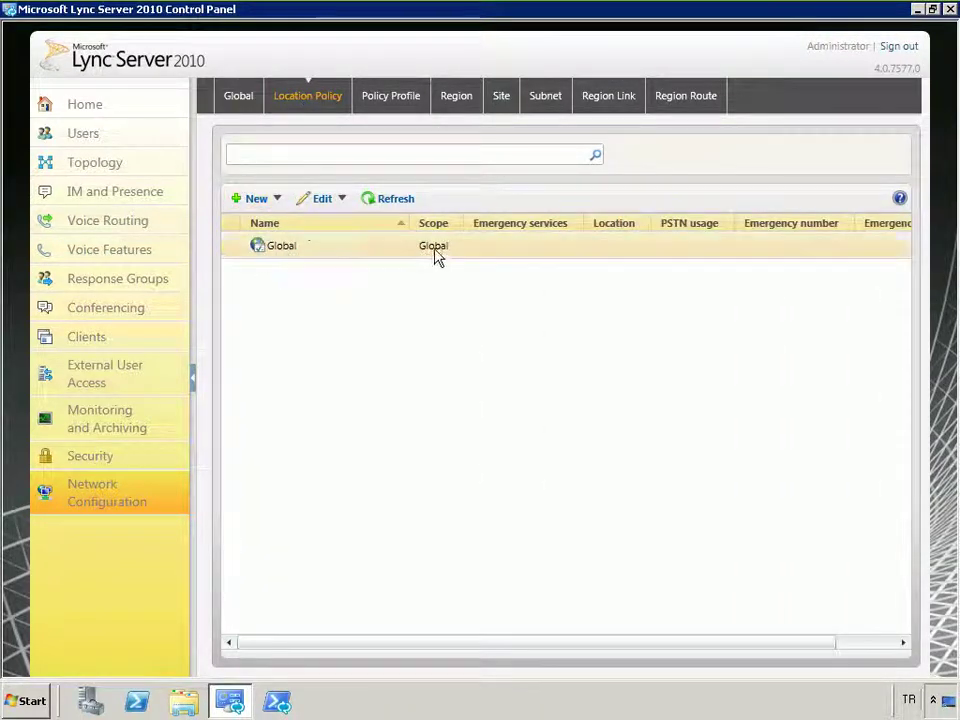
pyautogui.click(258, 201)
pyautogui.click(256, 228)
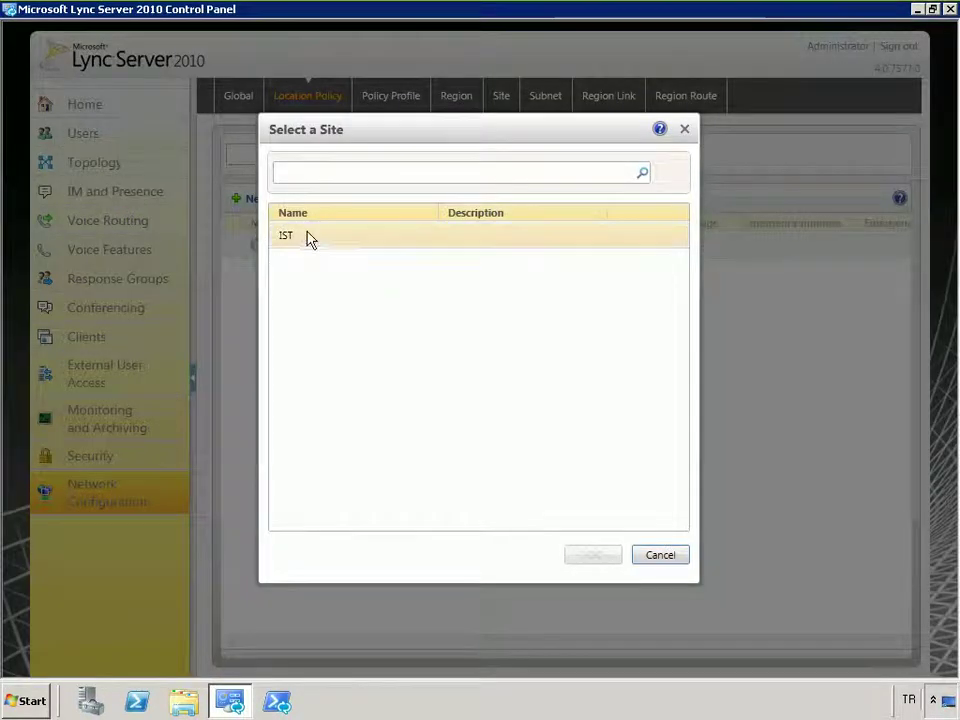
pyautogui.doubleClick(307, 237)
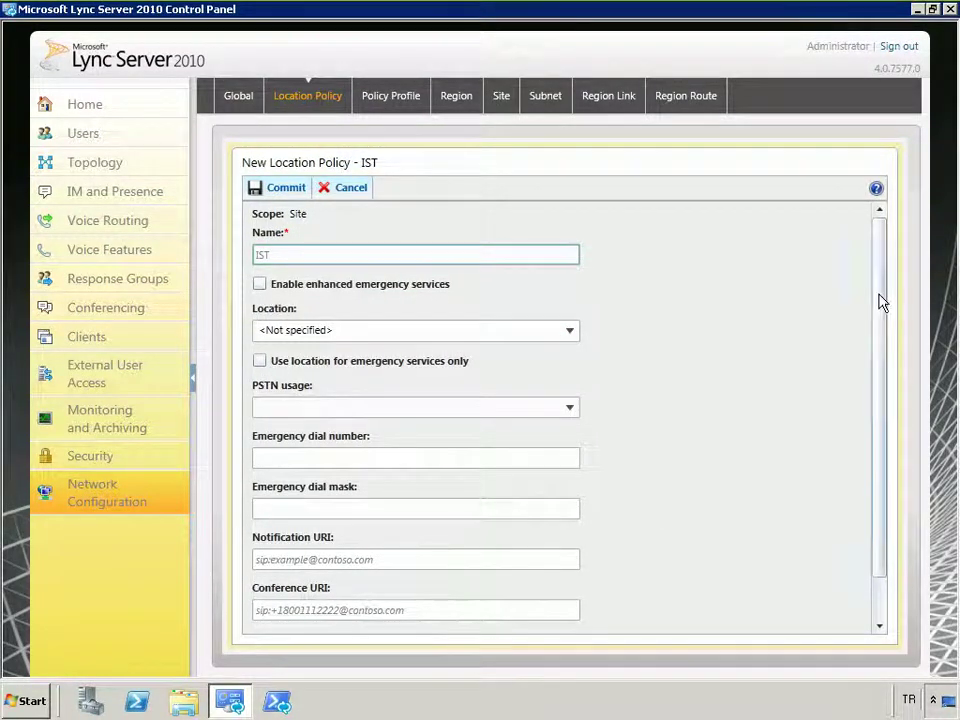
pyautogui.moveTo(879, 300); pyautogui.dragTo(880, 390)
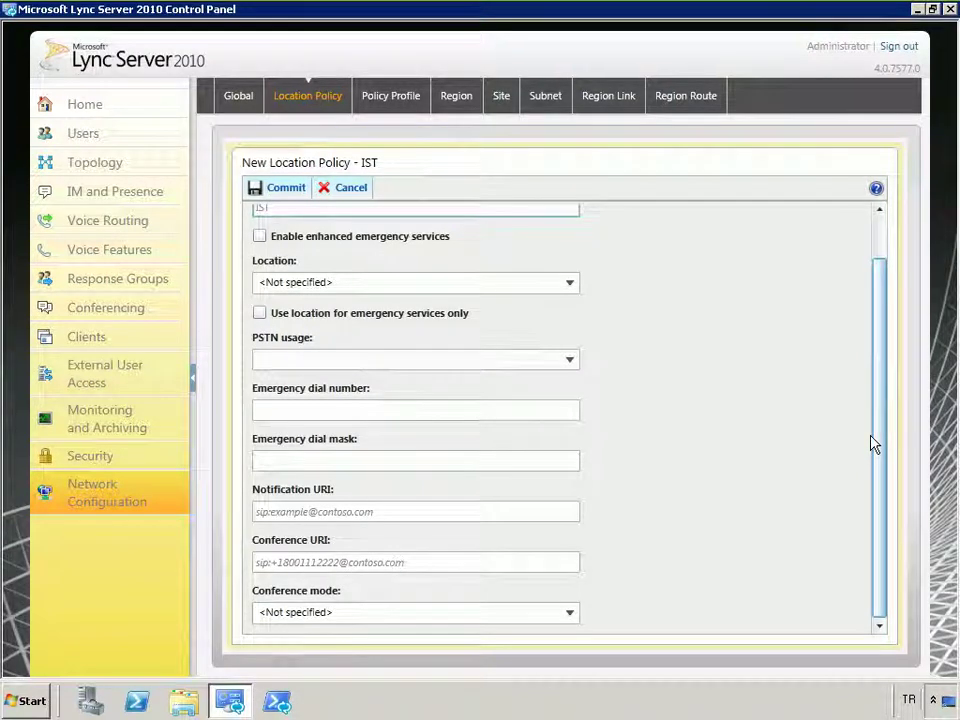
pyautogui.moveTo(869, 326); pyautogui.dragTo(870, 228)
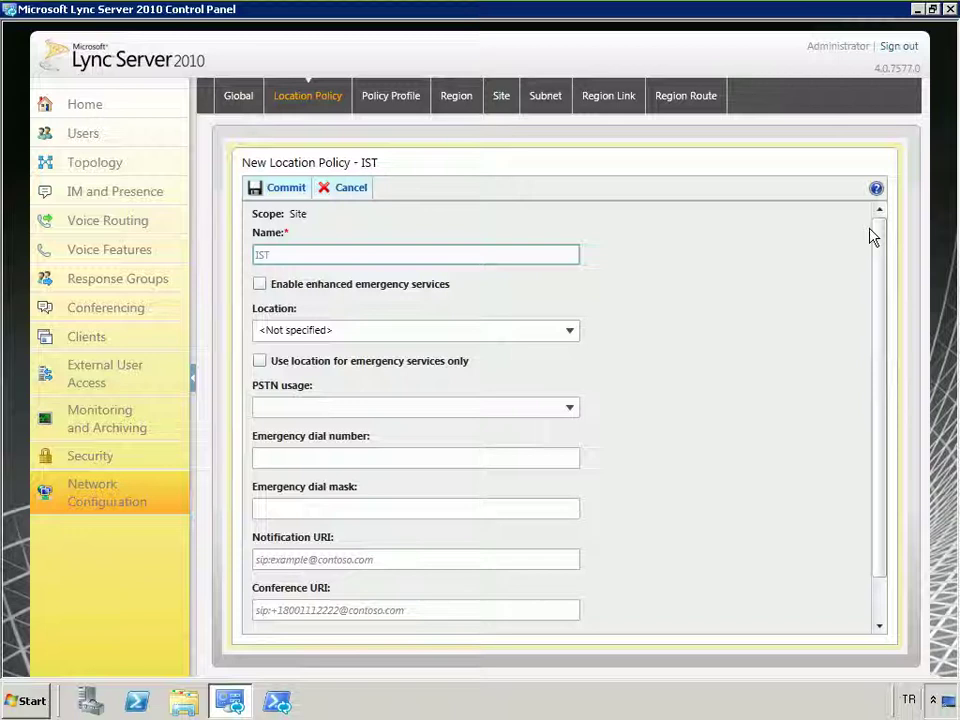
pyautogui.click(348, 190)
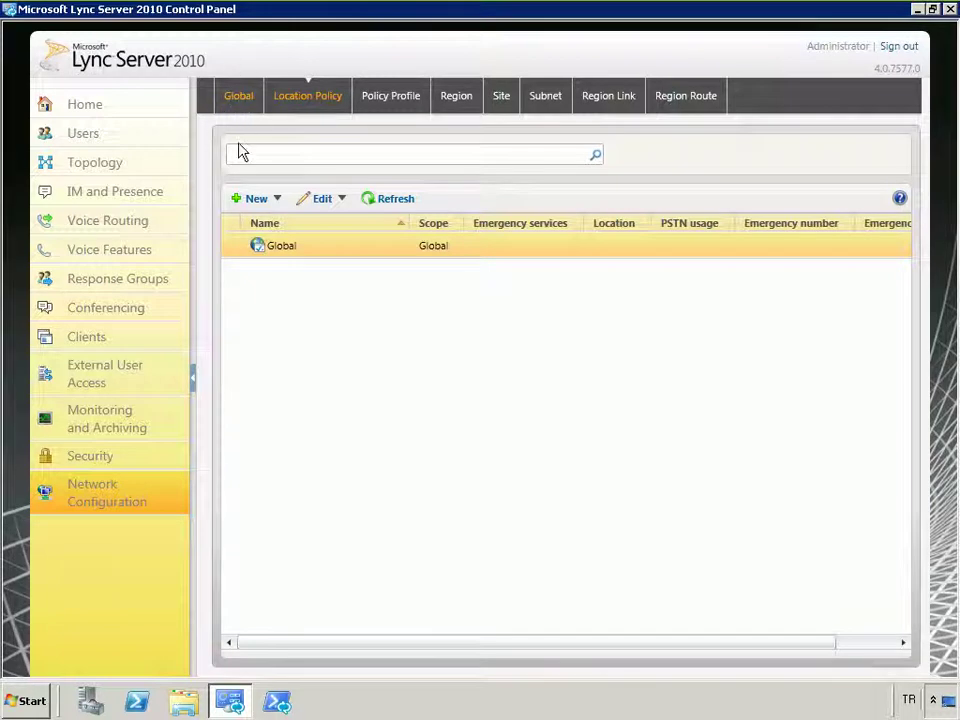
# Step: Start a new bandwidth policy profile in the network configuration and name it Video Policy
pyautogui.click(398, 96)
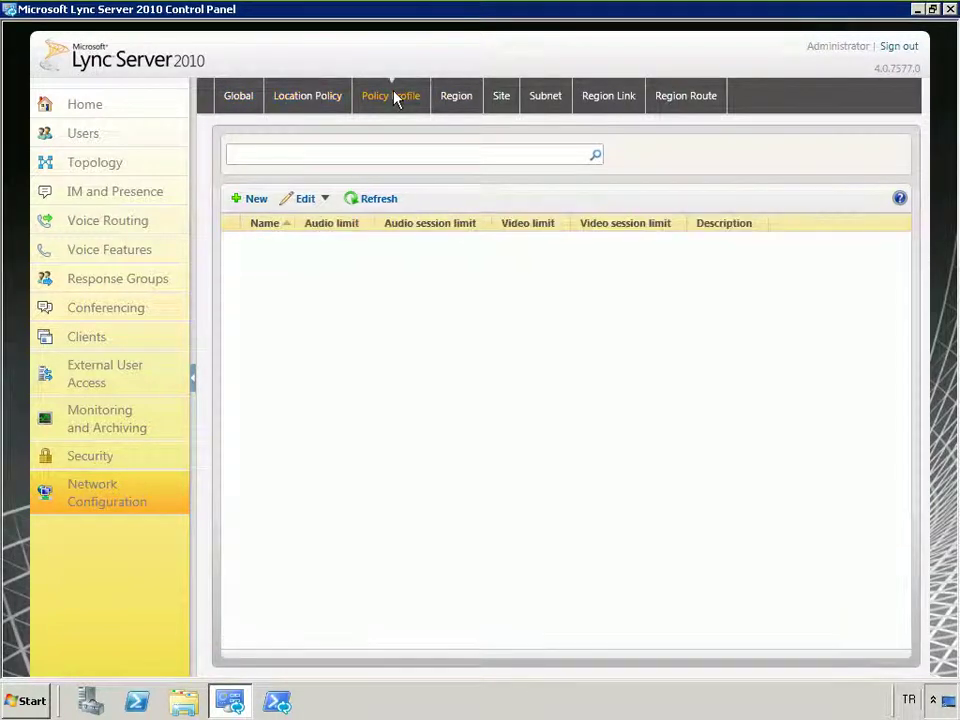
pyautogui.click(254, 200)
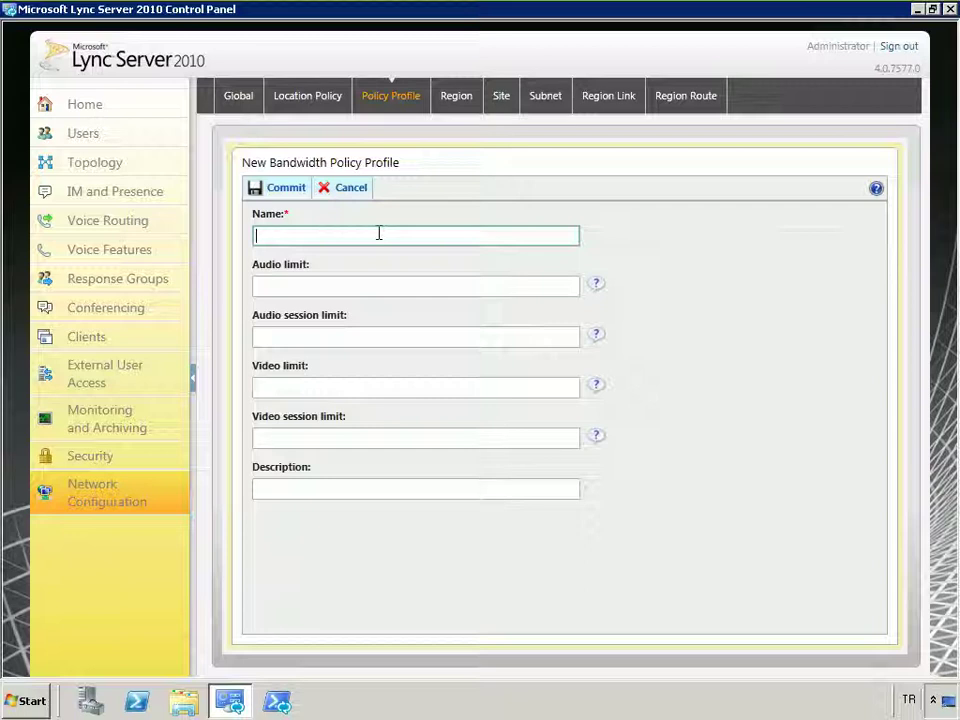
pyautogui.write('Video Policy')
pyautogui.press('Tab')
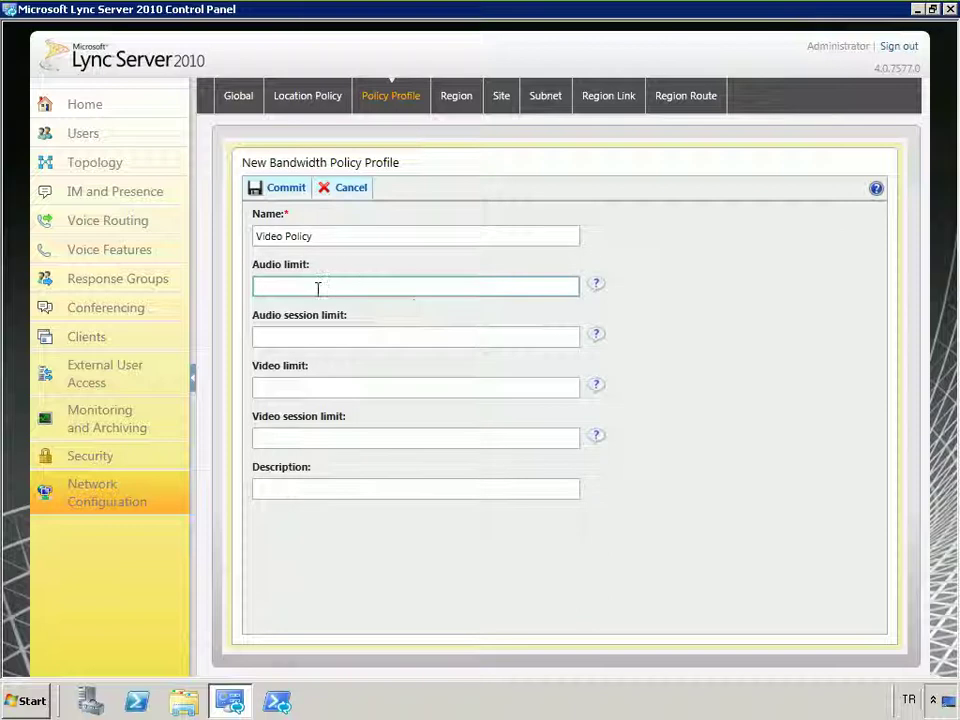
# Step: Check the help for the audio limit, then set the audio limit to 2048 kbps and the audio session limit to 128
pyautogui.click(598, 287)
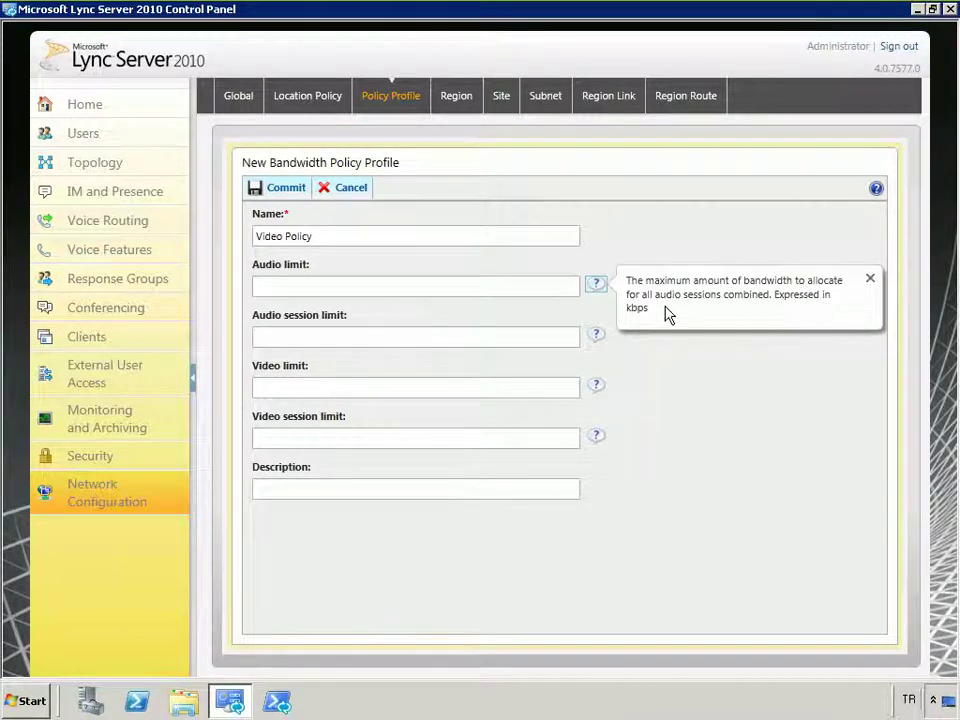
pyautogui.click(289, 285)
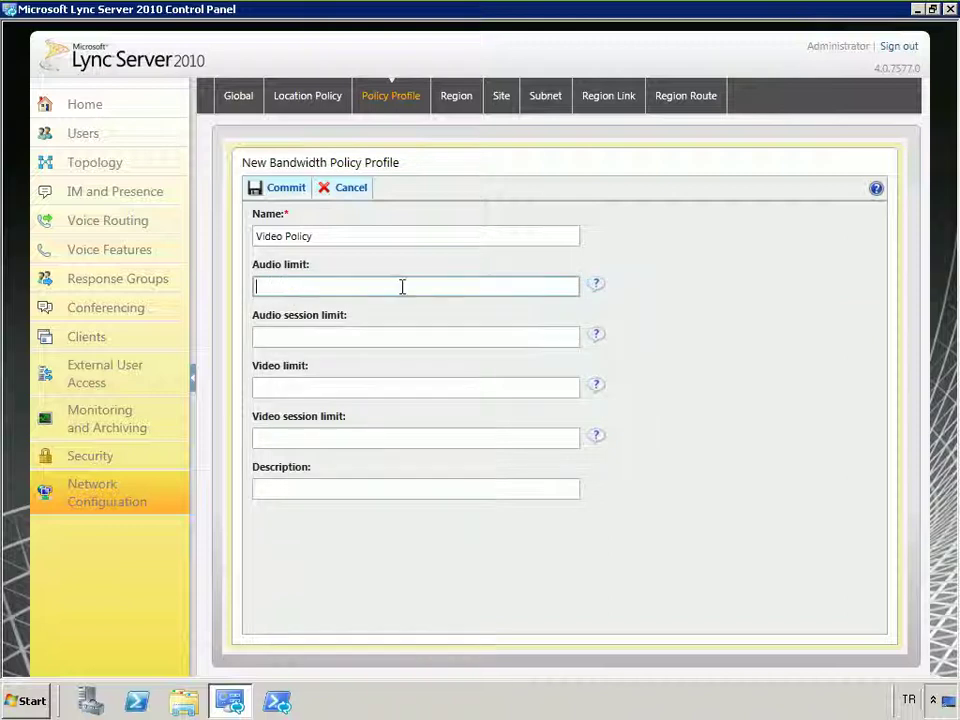
pyautogui.click(596, 288)
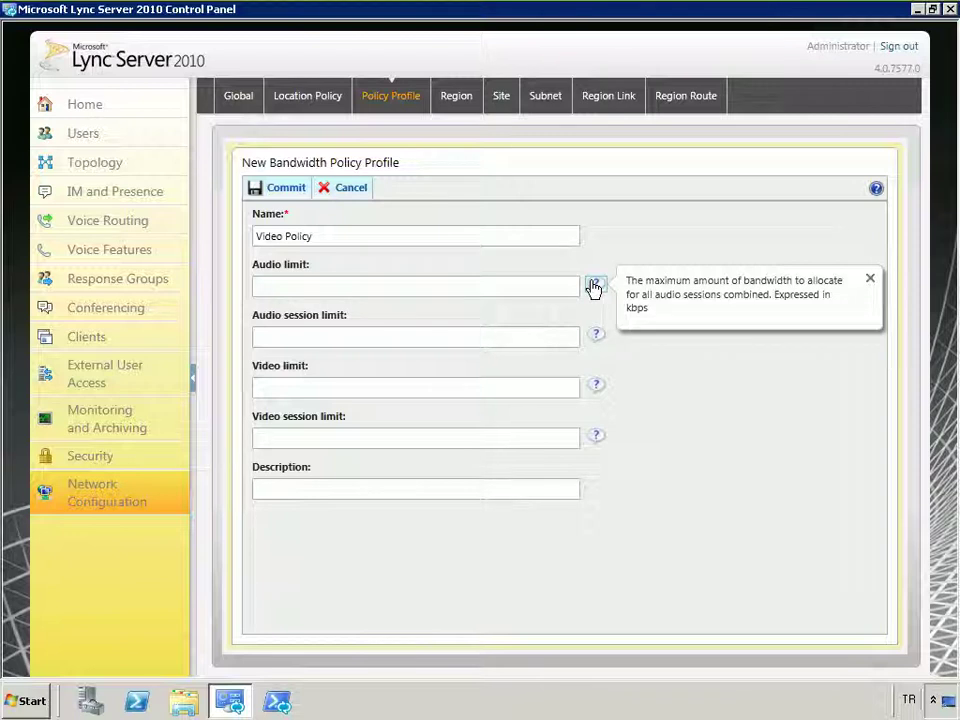
pyautogui.click(495, 288)
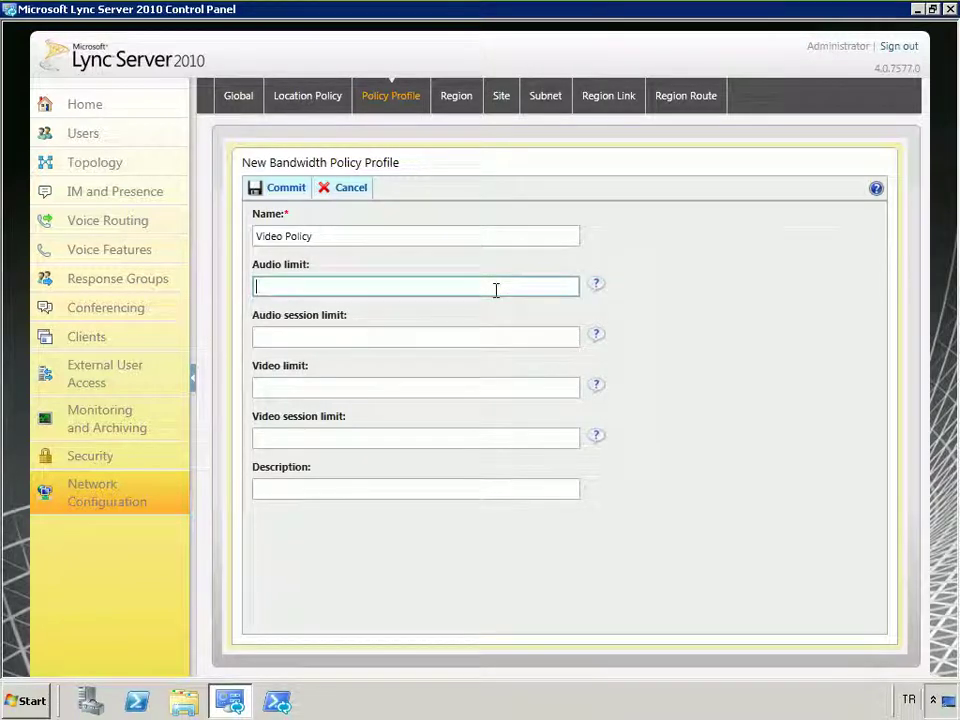
pyautogui.write('2048')
pyautogui.click(429, 340)
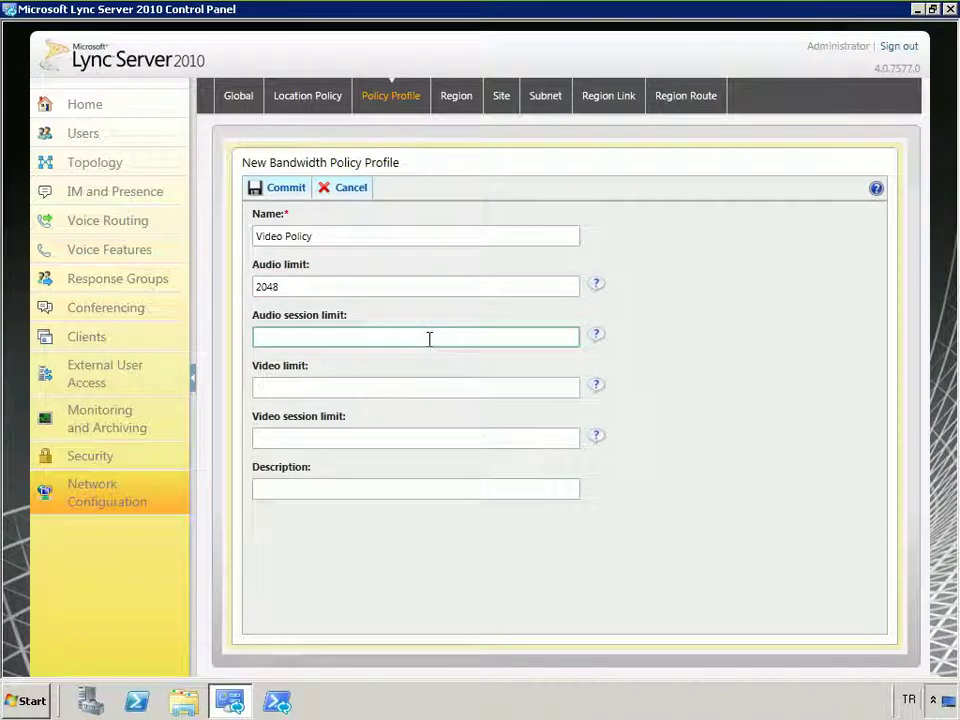
pyautogui.write('128')
# Step: Set the profile's video limit to 4096 and its video session limit to 512
pyautogui.click(387, 387)
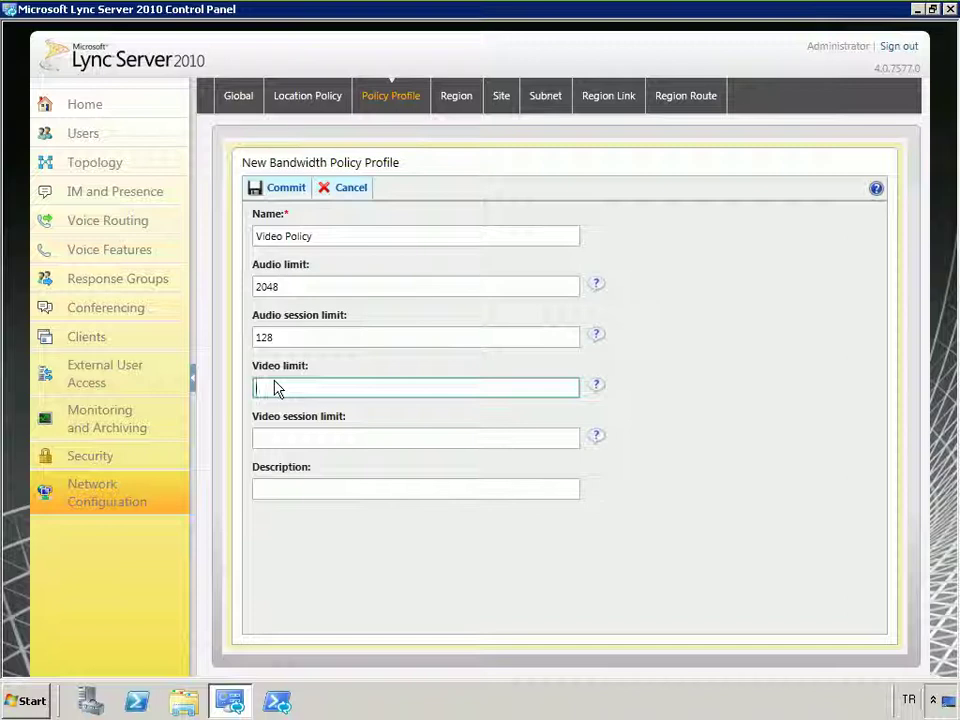
pyautogui.write('4096')
pyautogui.click(336, 439)
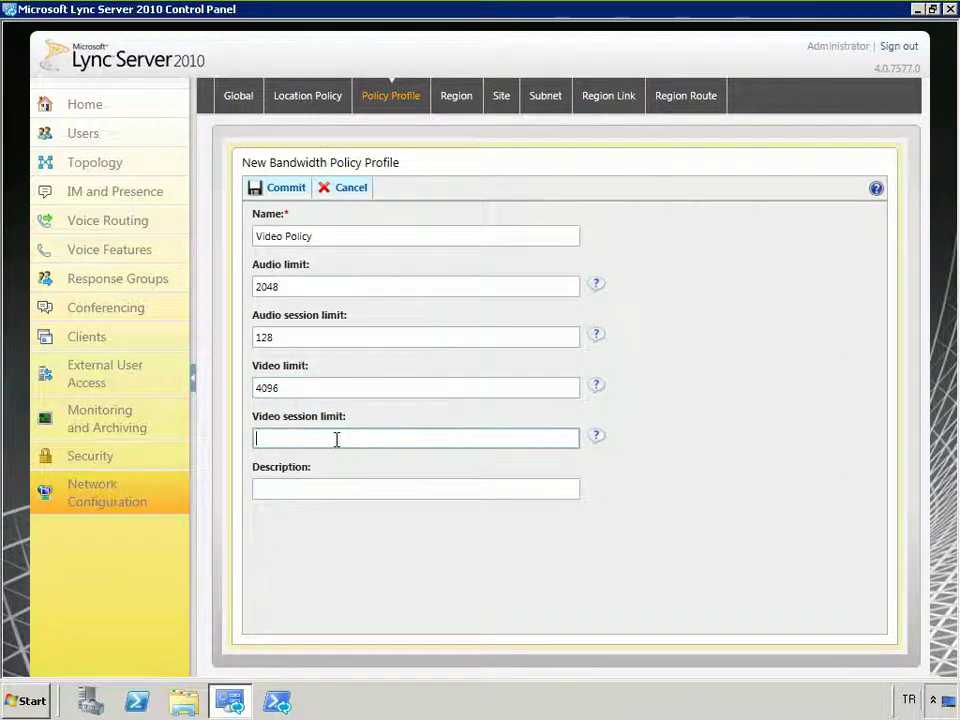
pyautogui.write('512')
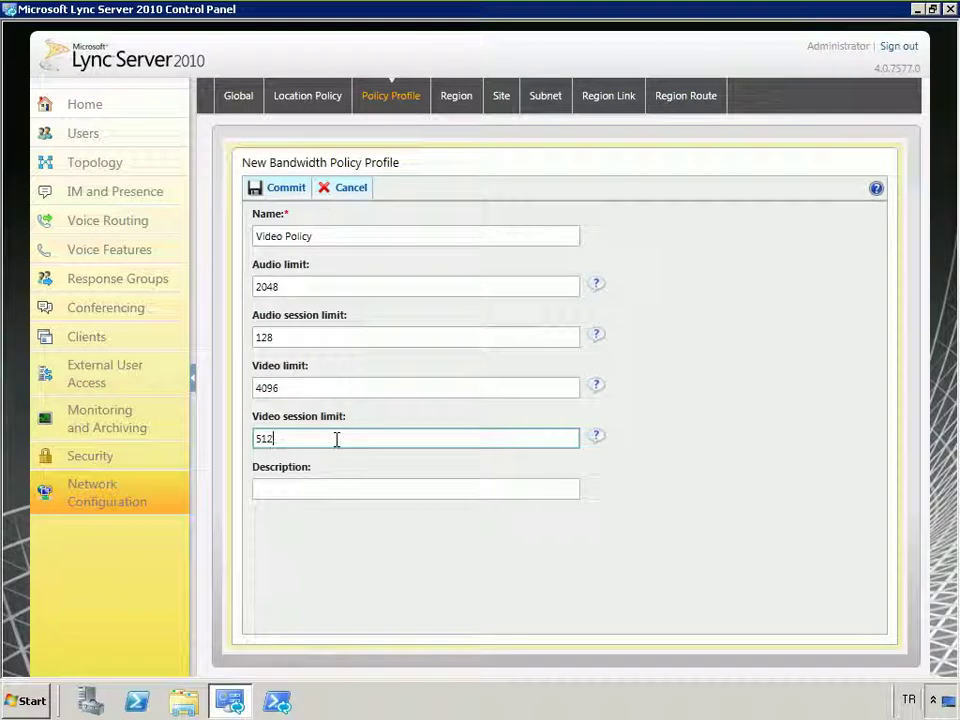
pyautogui.click(368, 486)
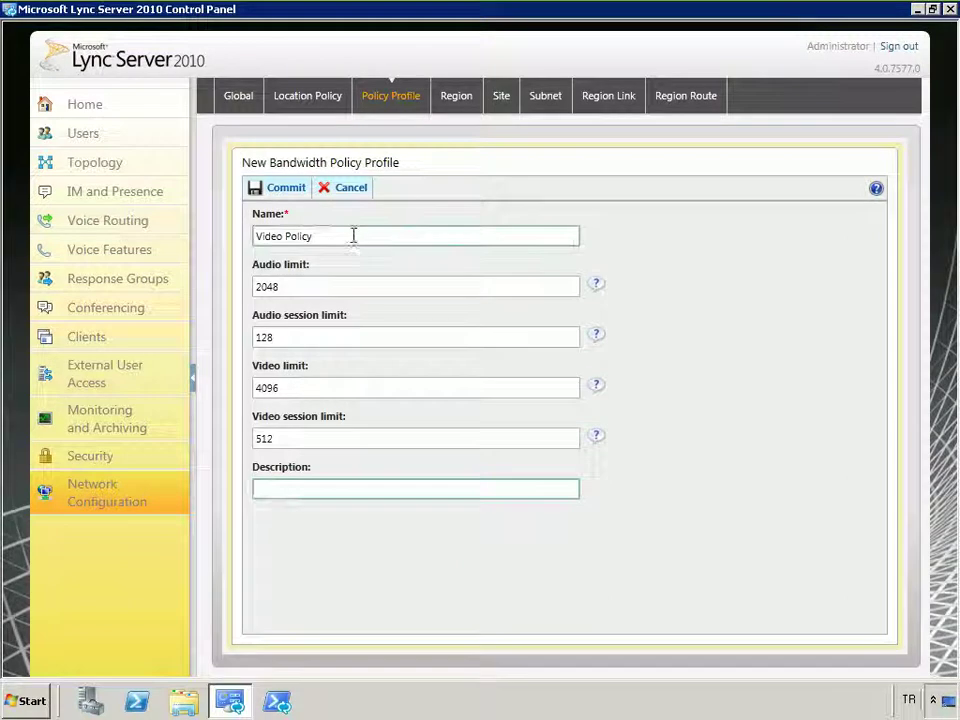
# Step: Rename the bandwidth policy profile to Global AV Policy, leave the description empty, and commit it
pyautogui.moveTo(353, 235); pyautogui.dragTo(143, 240)
pyautogui.write('Gl')
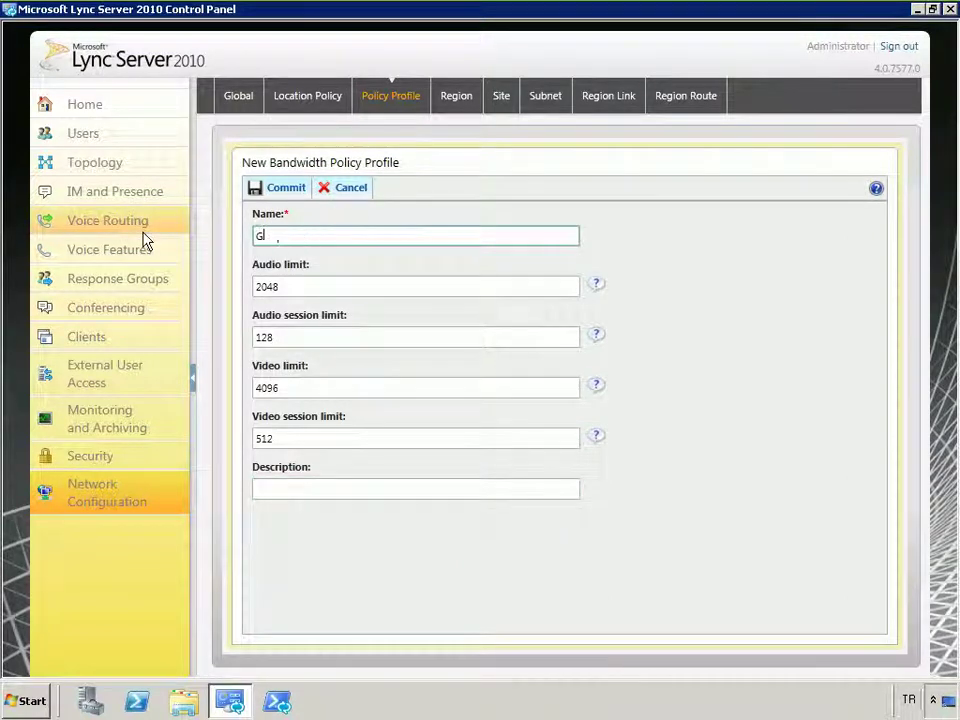
pyautogui.write('obal - AV')
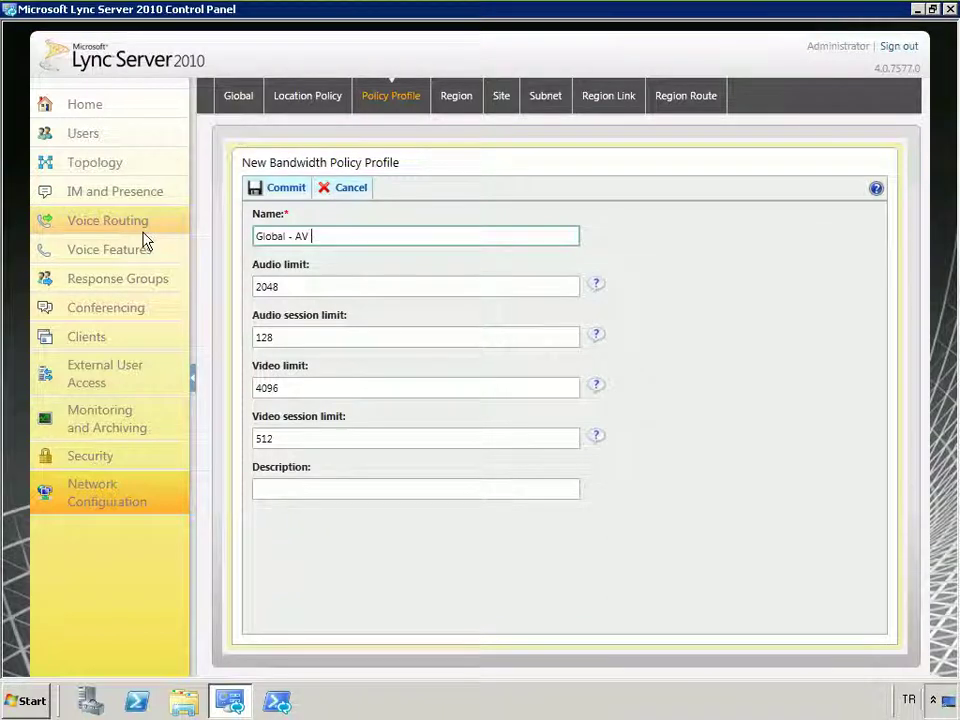
pyautogui.write(' Policy')
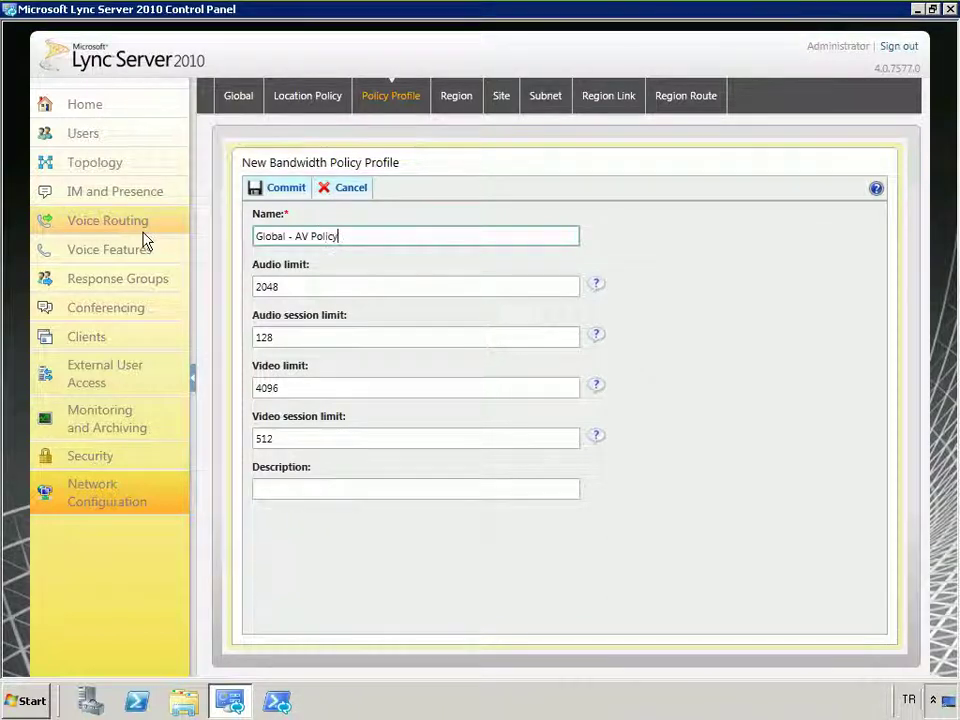
pyautogui.click(285, 488)
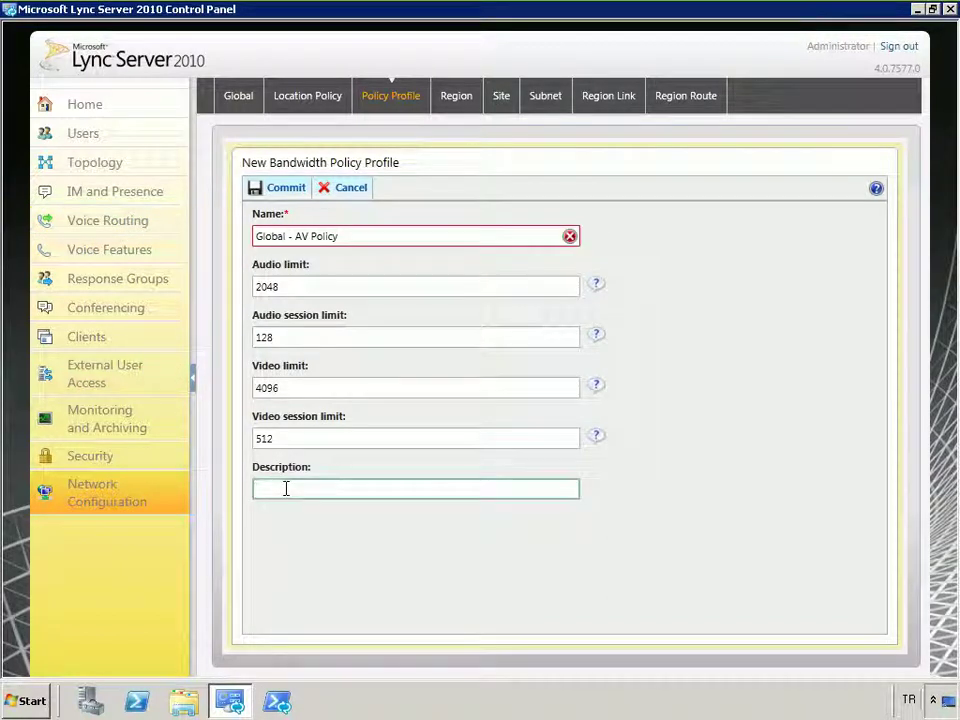
pyautogui.click(294, 236)
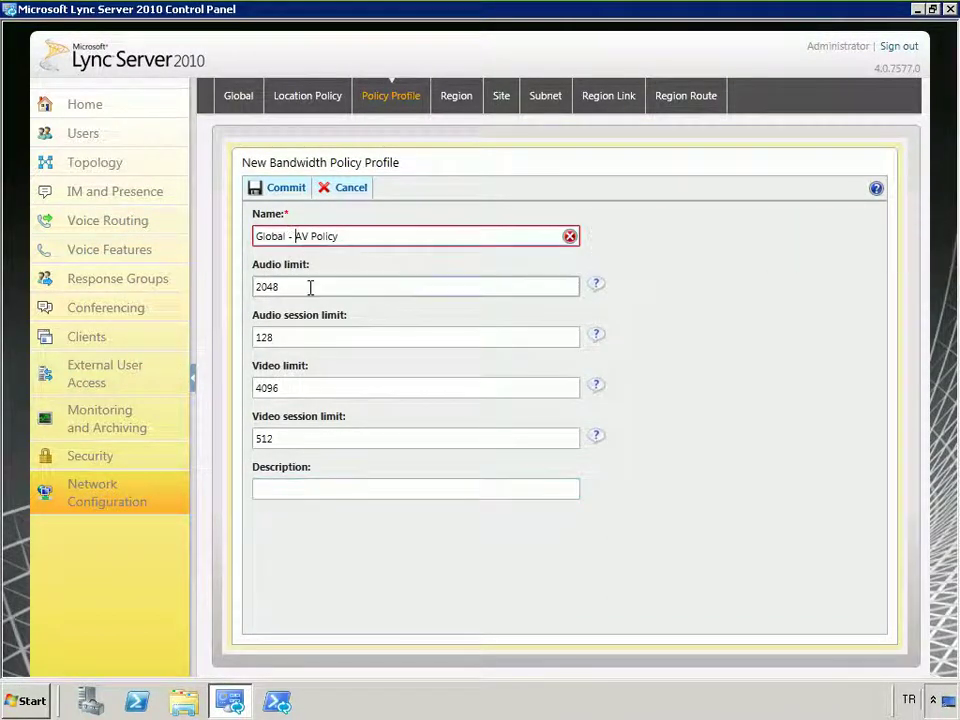
pyautogui.press('BackSpace')
pyautogui.press('BackSpace')
pyautogui.click(463, 490)
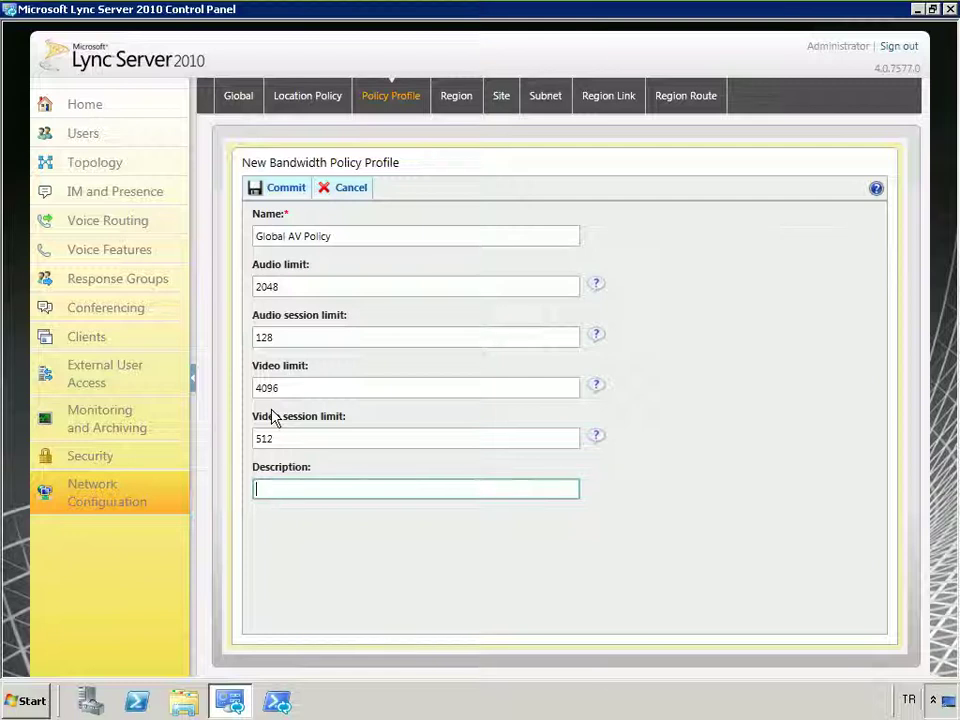
pyautogui.click(270, 188)
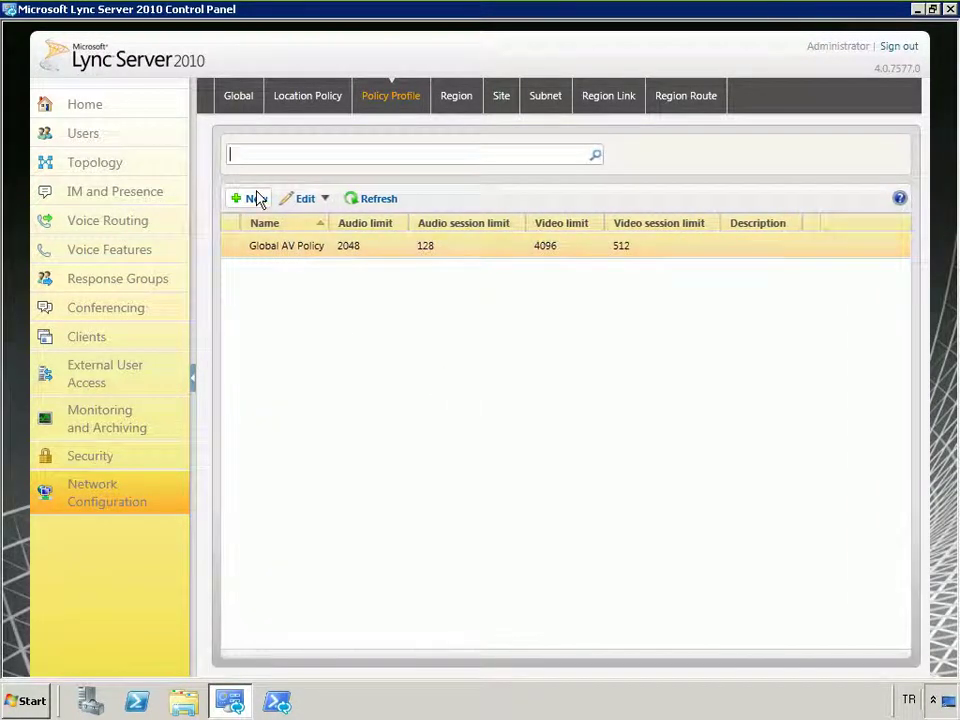
# Step: Start another bandwidth policy profile and name it Europe Site AV Policy
pyautogui.click(254, 198)
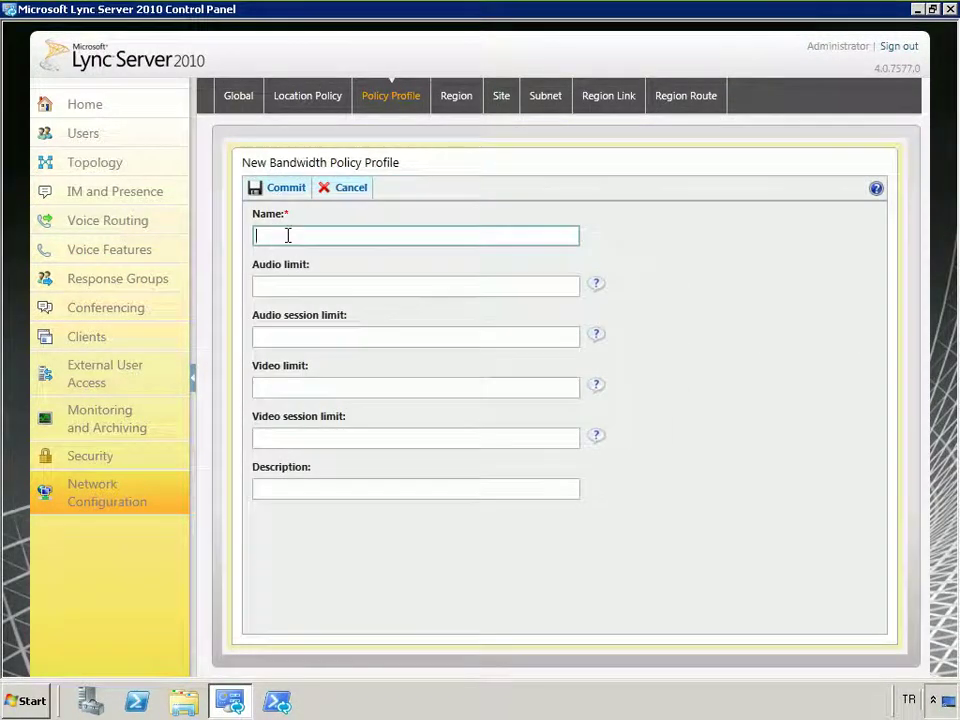
pyautogui.write('E')
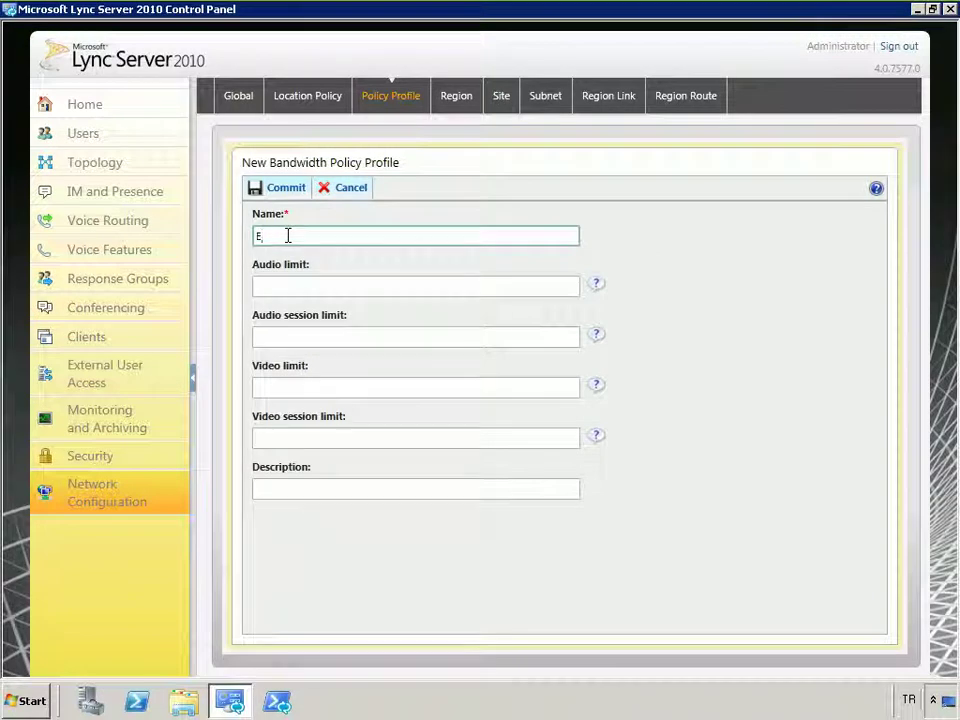
pyautogui.write('urope Site AV Policy')
pyautogui.press('Tab')
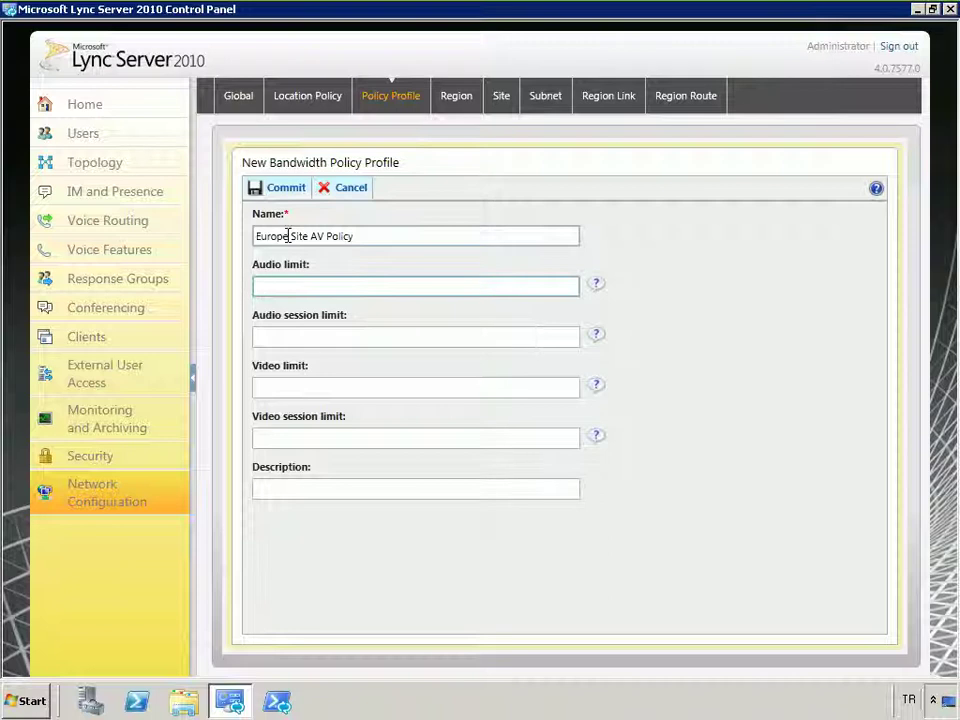
# Step: Set the new profile's audio limit to 10000 and its audio session limit to 1024
pyautogui.write('10000')
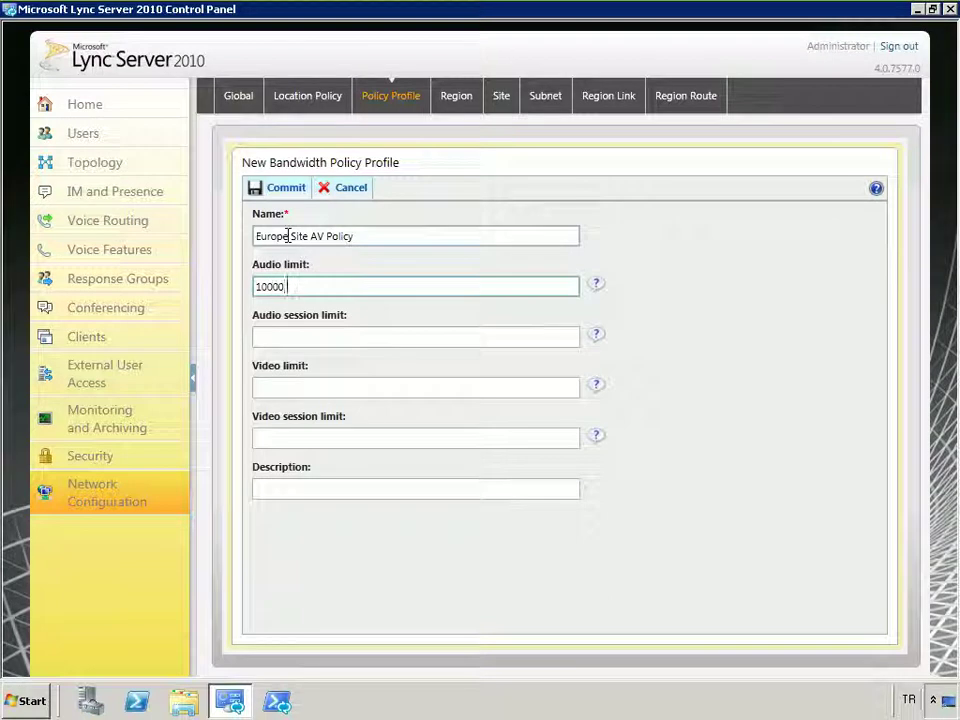
pyautogui.click(317, 335)
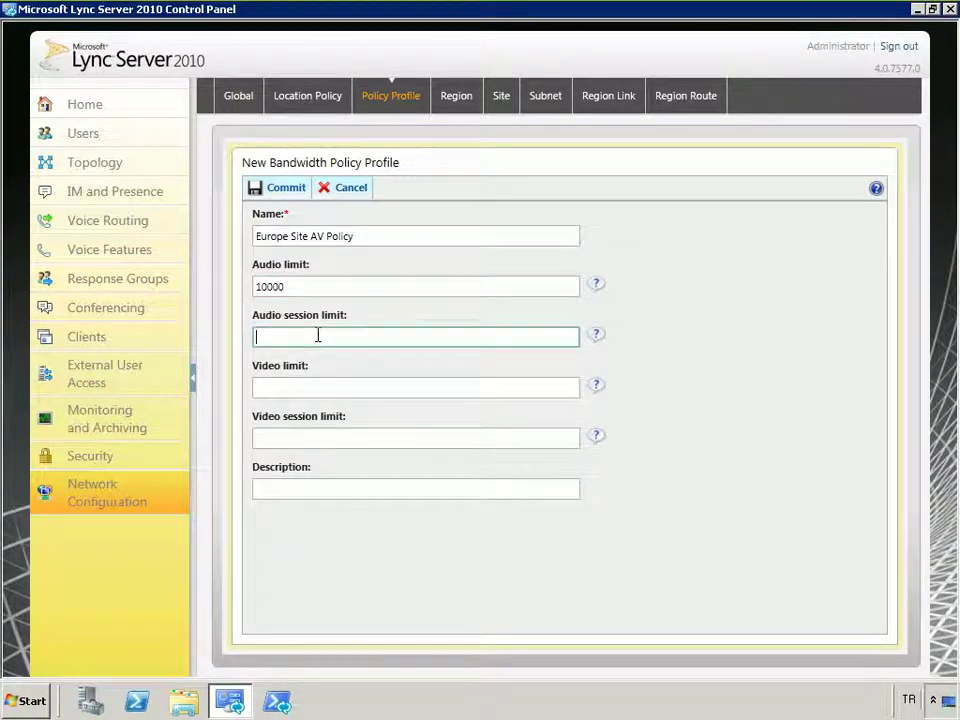
pyautogui.write('4096')
pyautogui.press('BackSpace')
pyautogui.press('BackSpace')
pyautogui.press('BackSpace')
pyautogui.press('BackSpace')
pyautogui.write('1024')
# Step: Set the profile's video limit to 10000 and its video session limit to 4096, and commit the profile
pyautogui.click(306, 387)
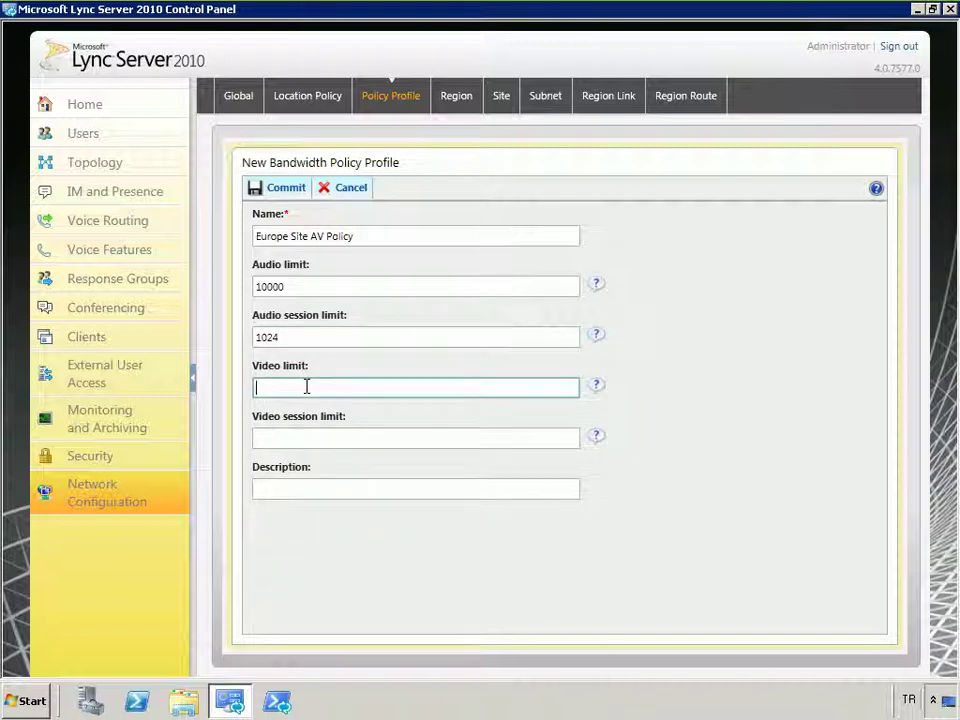
pyautogui.write('10000')
pyautogui.click(308, 444)
pyautogui.write('4096')
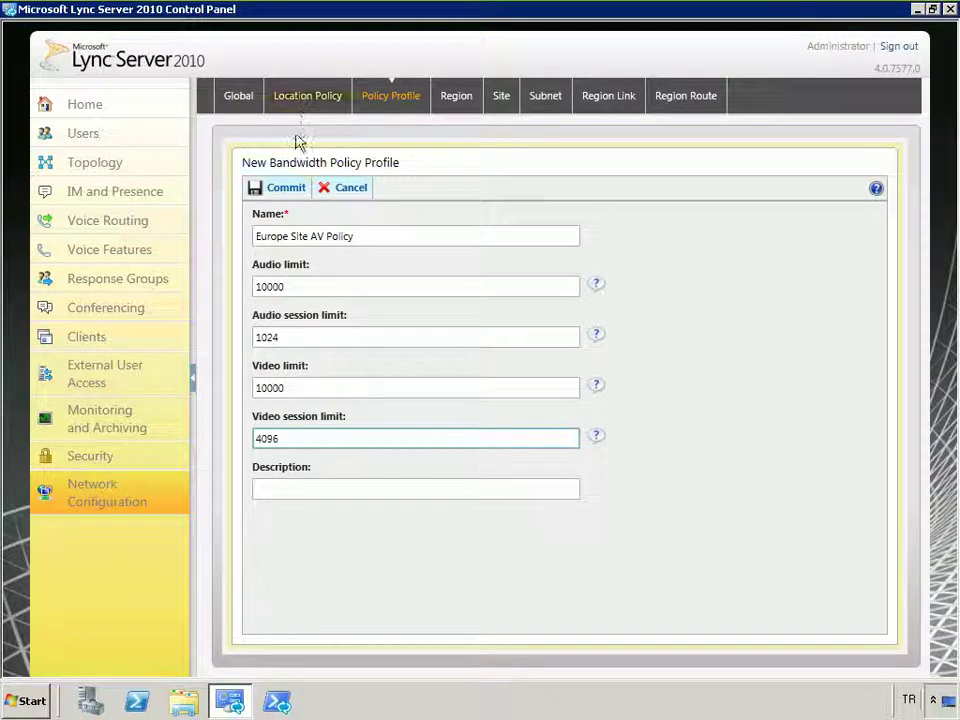
pyautogui.click(284, 192)
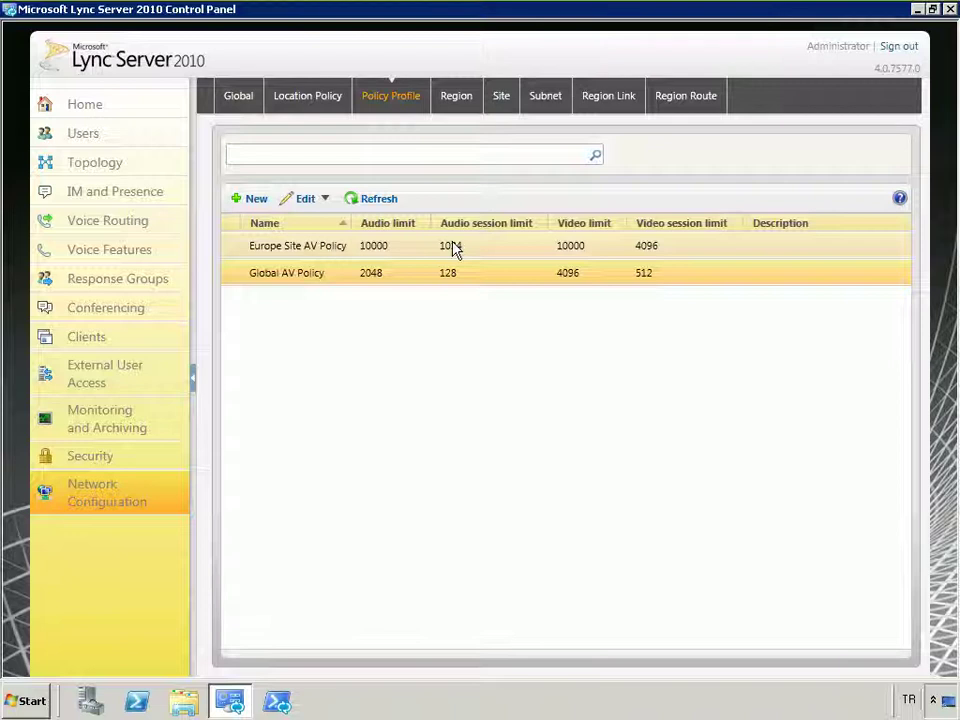
# Step: Open the Europe Site AV Policy profile to review its limits, and close it without changes
pyautogui.click(305, 250)
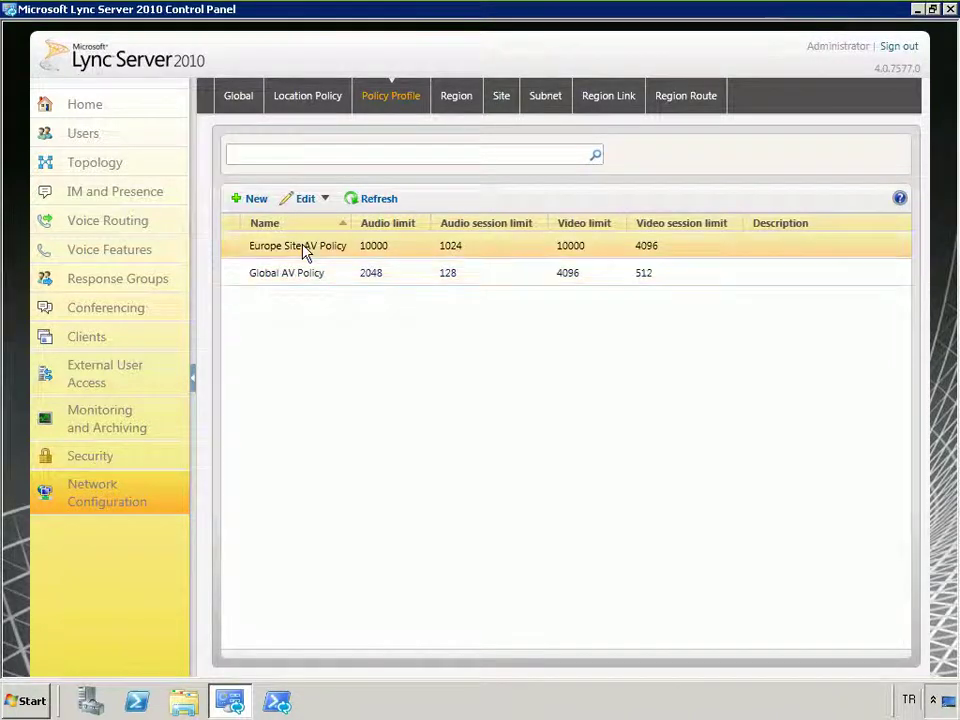
pyautogui.doubleClick(305, 250)
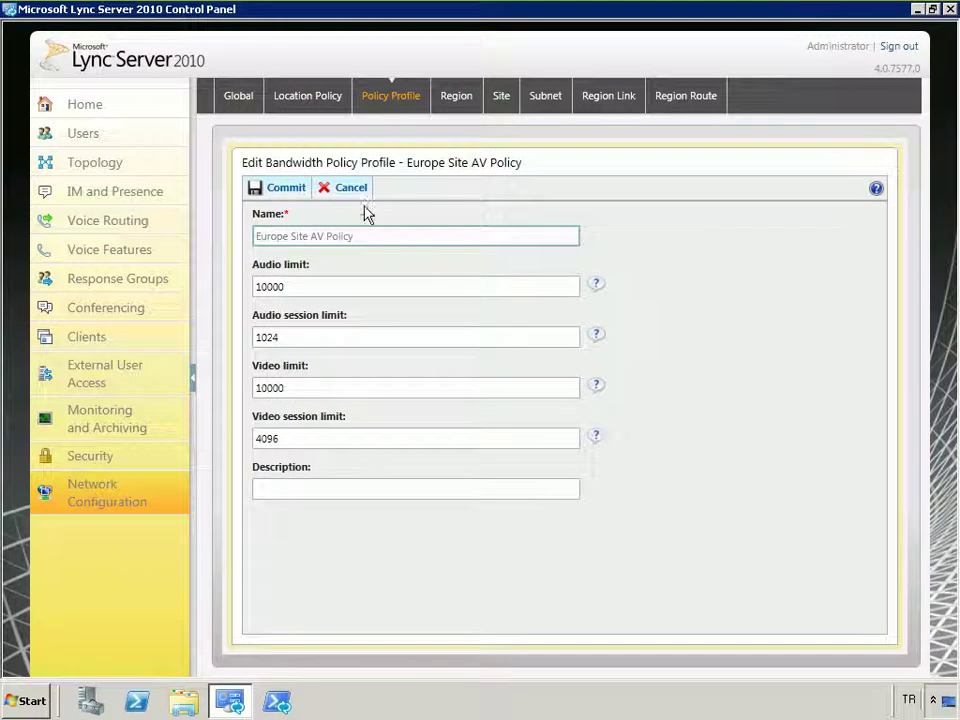
pyautogui.click(351, 189)
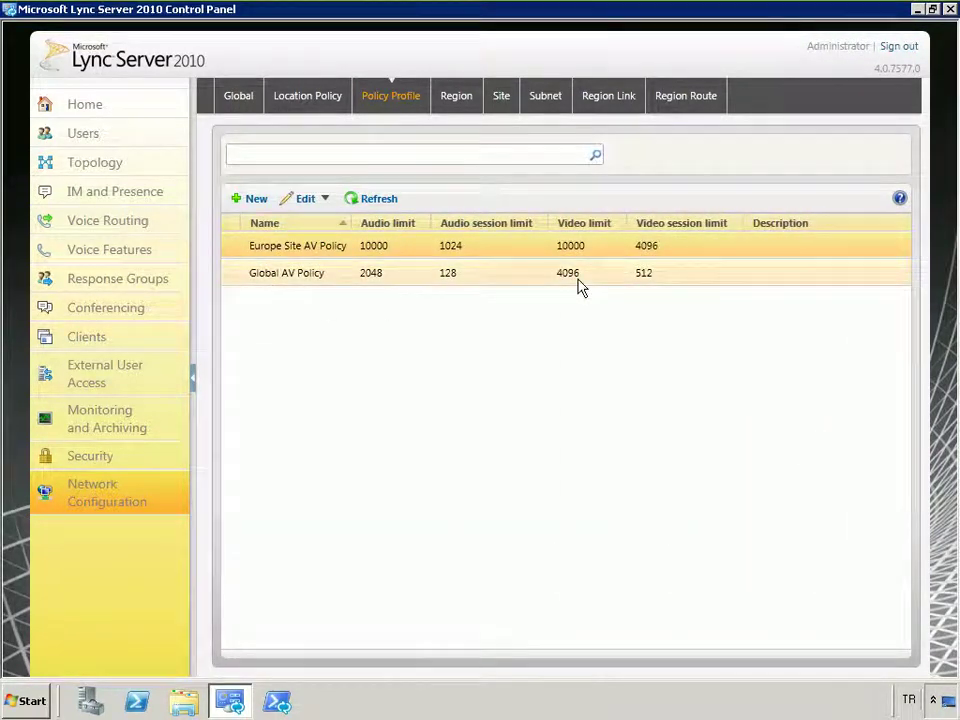
# Step: Start a new region in the network configuration and name it Europe
pyautogui.click(457, 102)
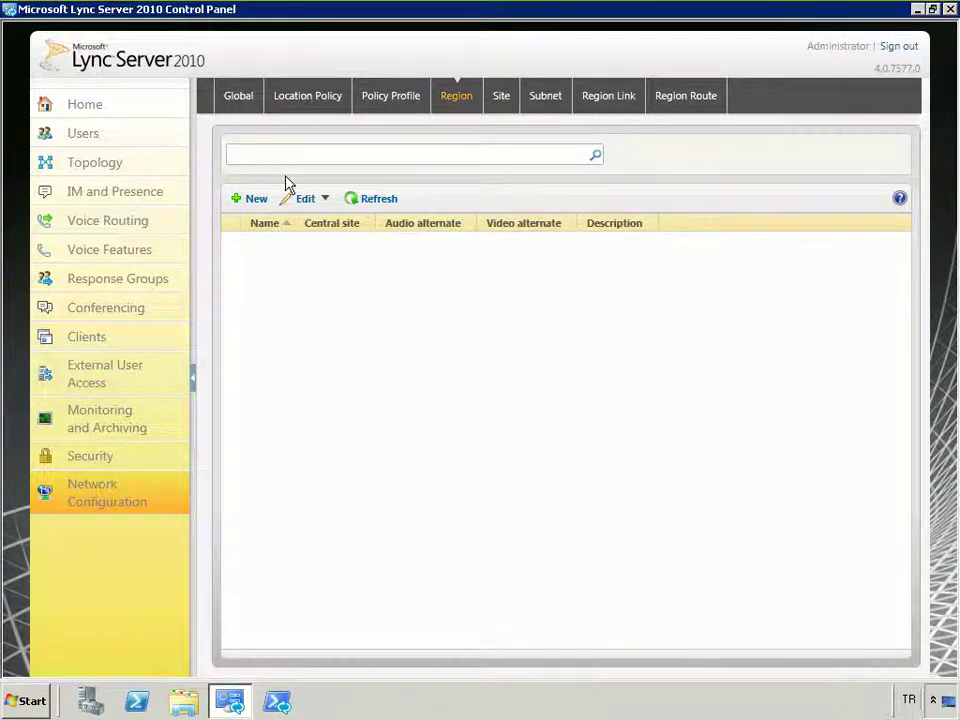
pyautogui.click(252, 199)
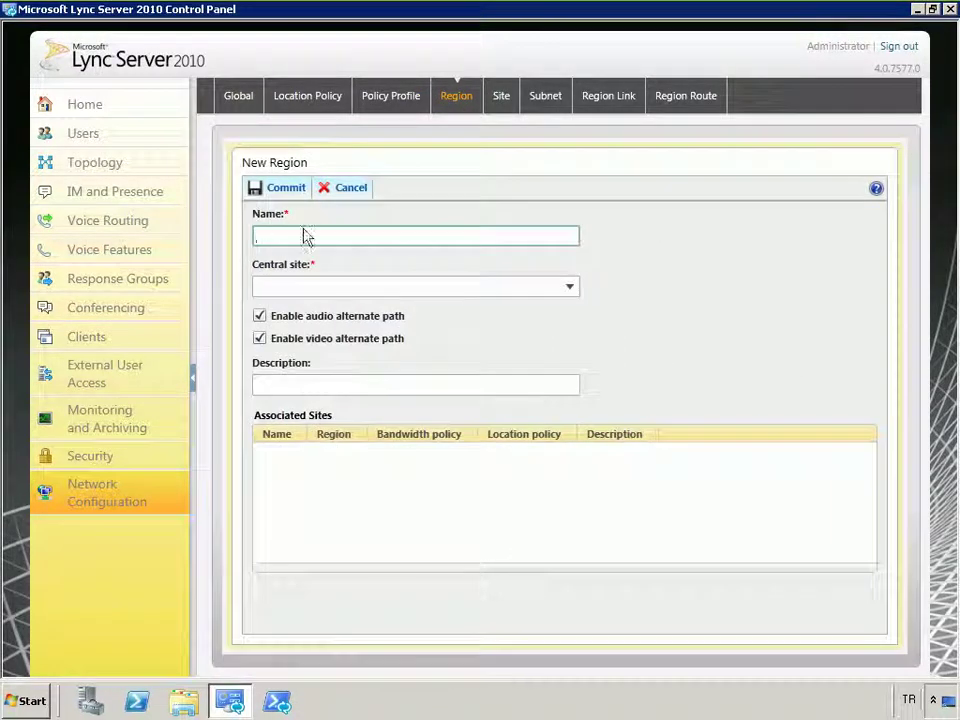
pyautogui.write('America')
pyautogui.click(570, 288)
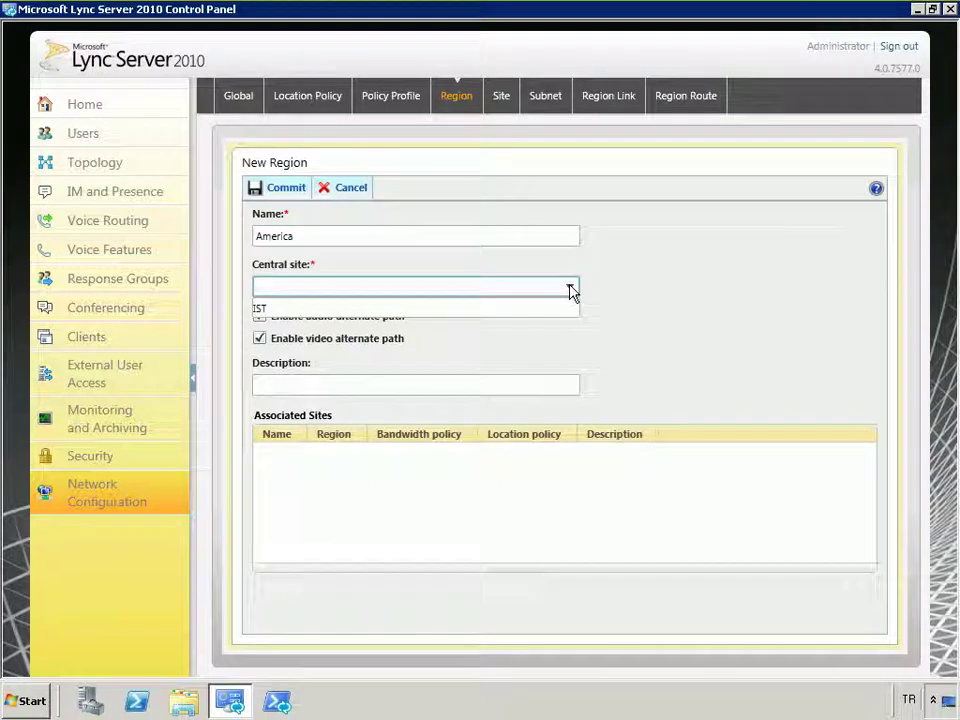
pyautogui.click(386, 232)
pyautogui.doubleClick(386, 232)
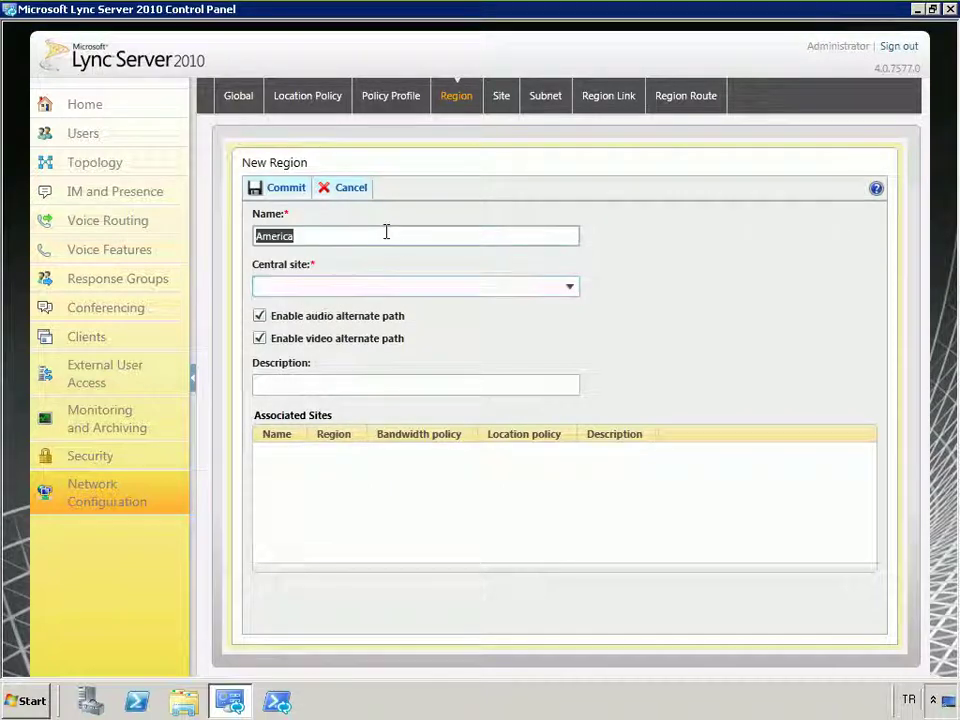
pyautogui.write('E')
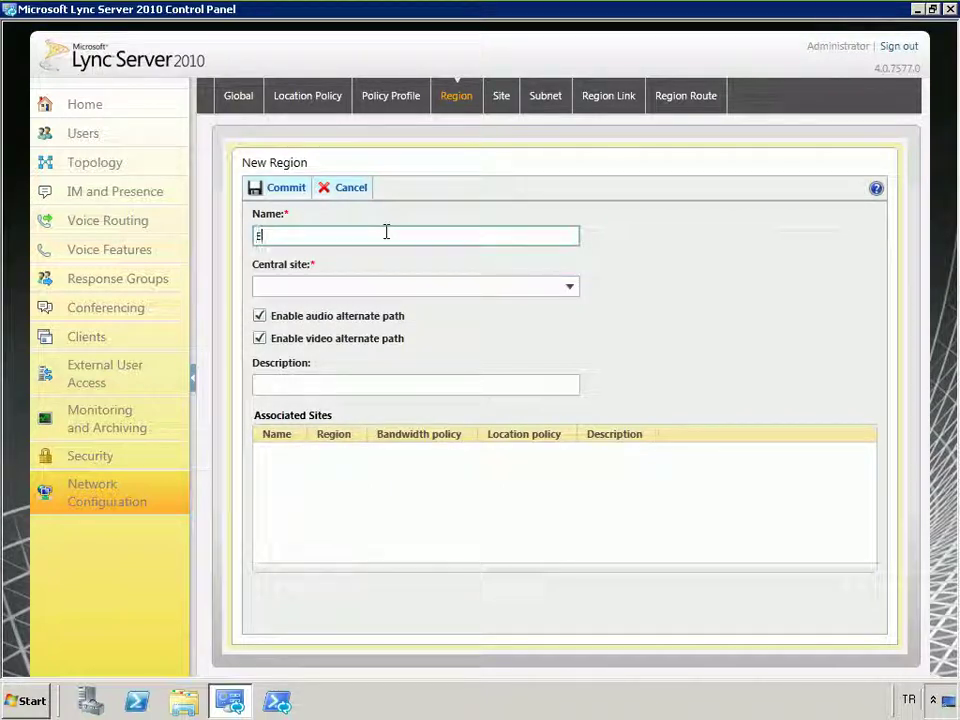
pyautogui.write('urope')
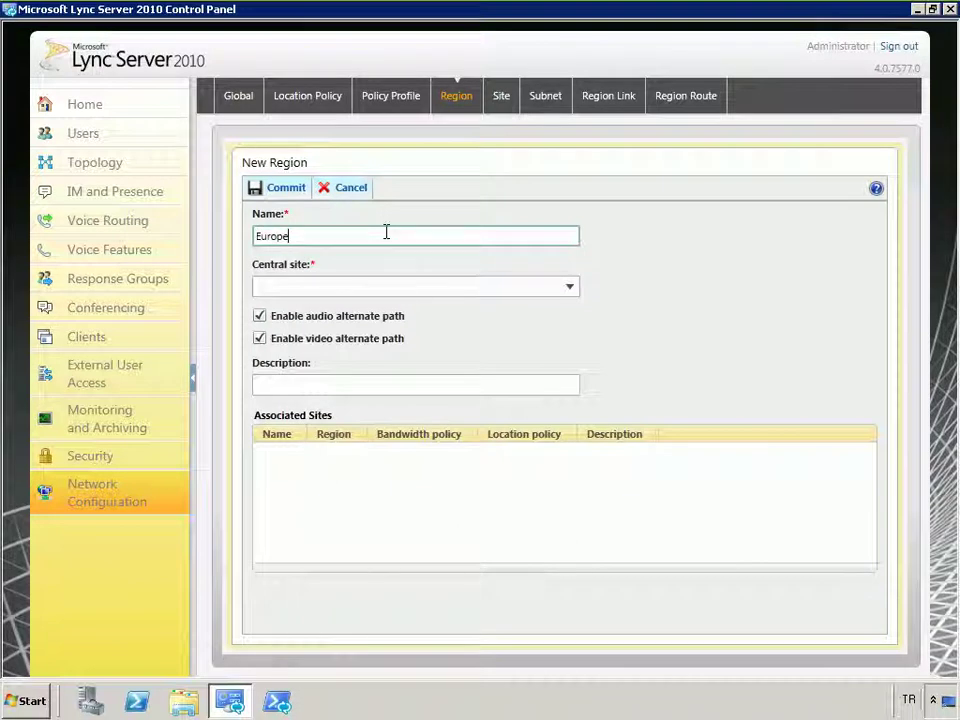
# Step: Assign IST as the region's central site, keep both audio and video alternate paths enabled, and commit the region
pyautogui.click(571, 287)
pyautogui.click(537, 311)
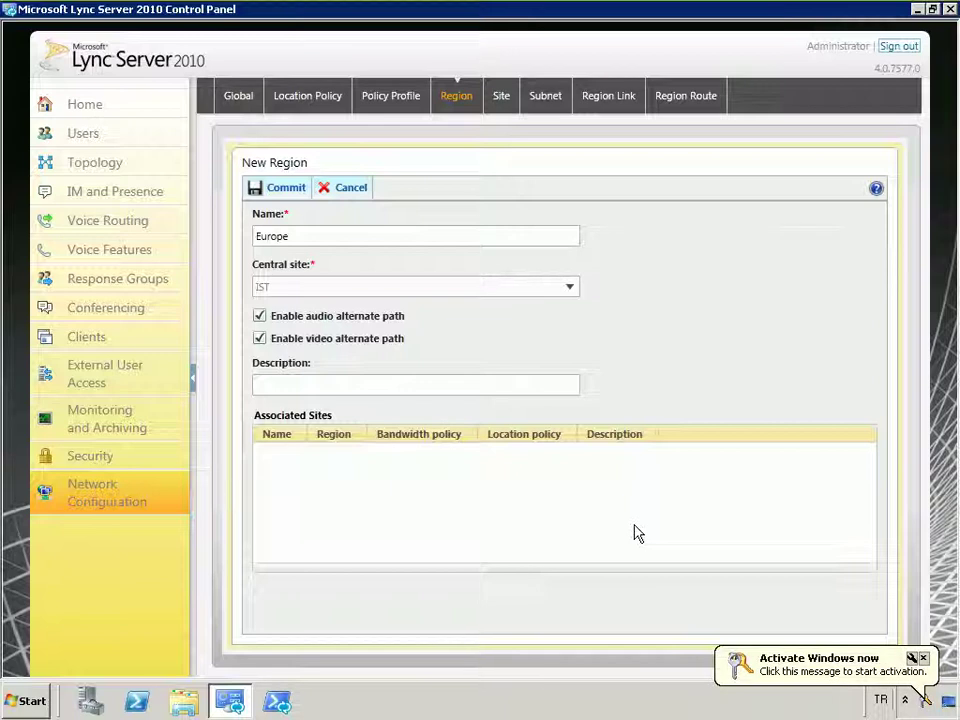
pyautogui.click(921, 658)
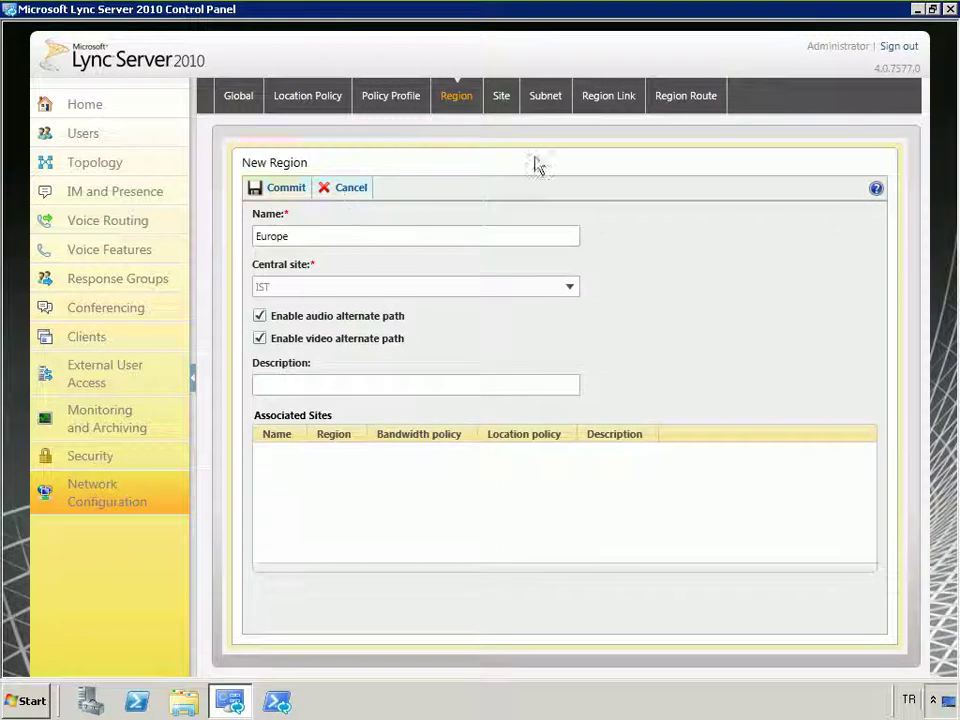
pyautogui.click(280, 188)
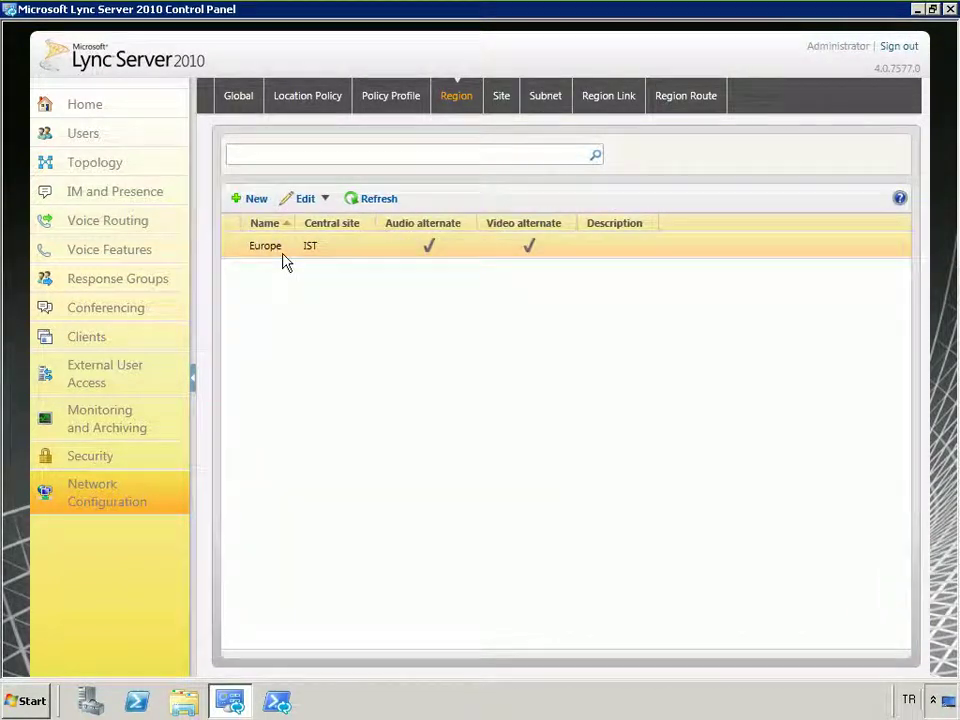
pyautogui.click(254, 200)
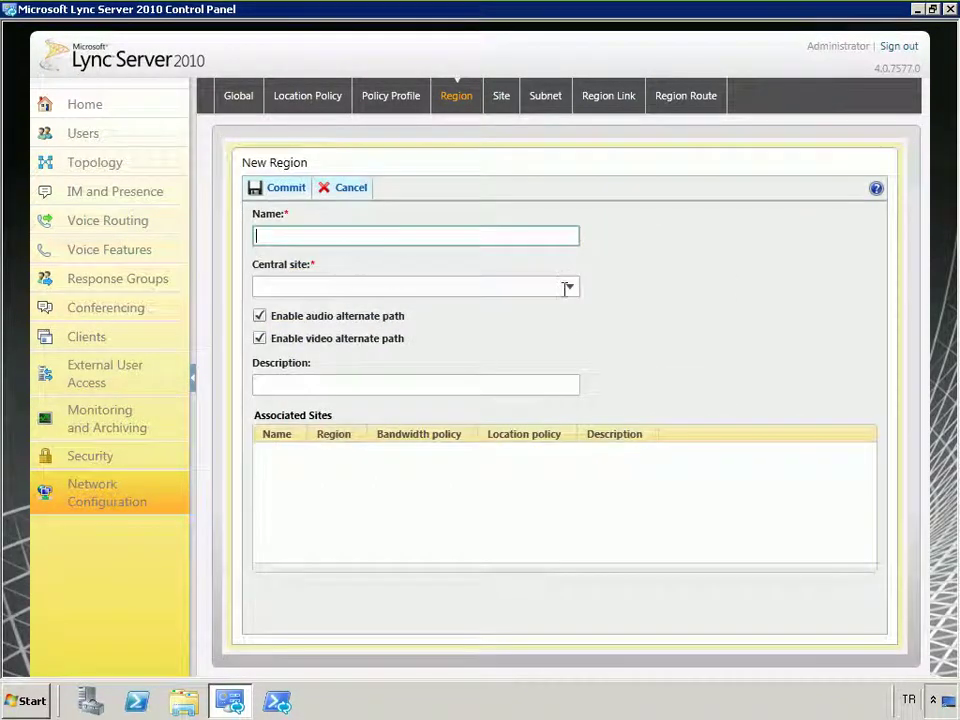
pyautogui.click(569, 288)
pyautogui.click(429, 242)
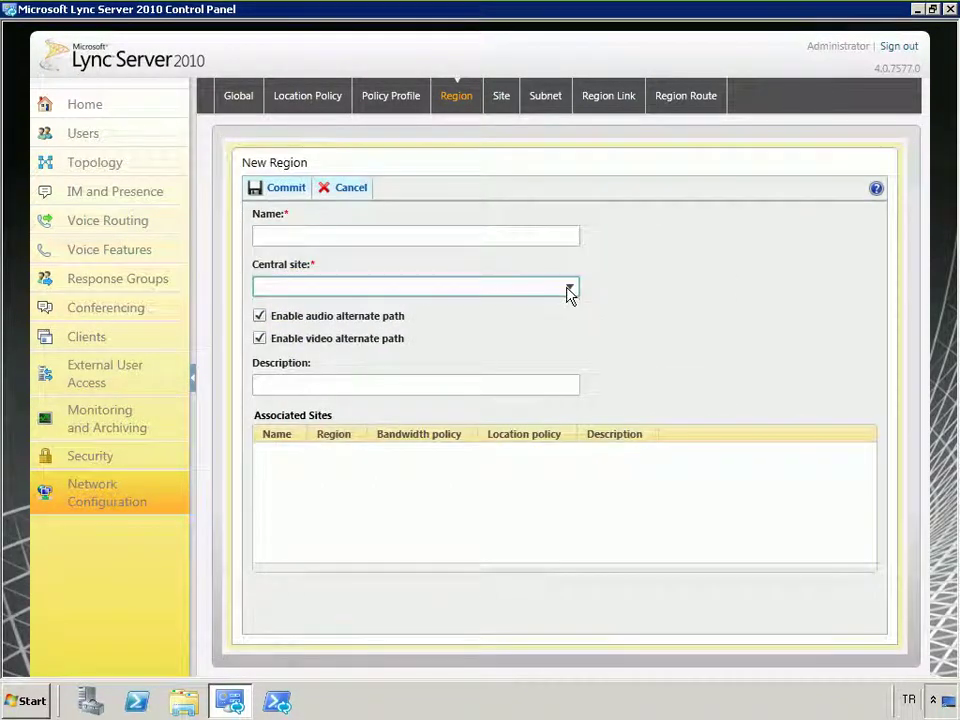
pyautogui.click(418, 236)
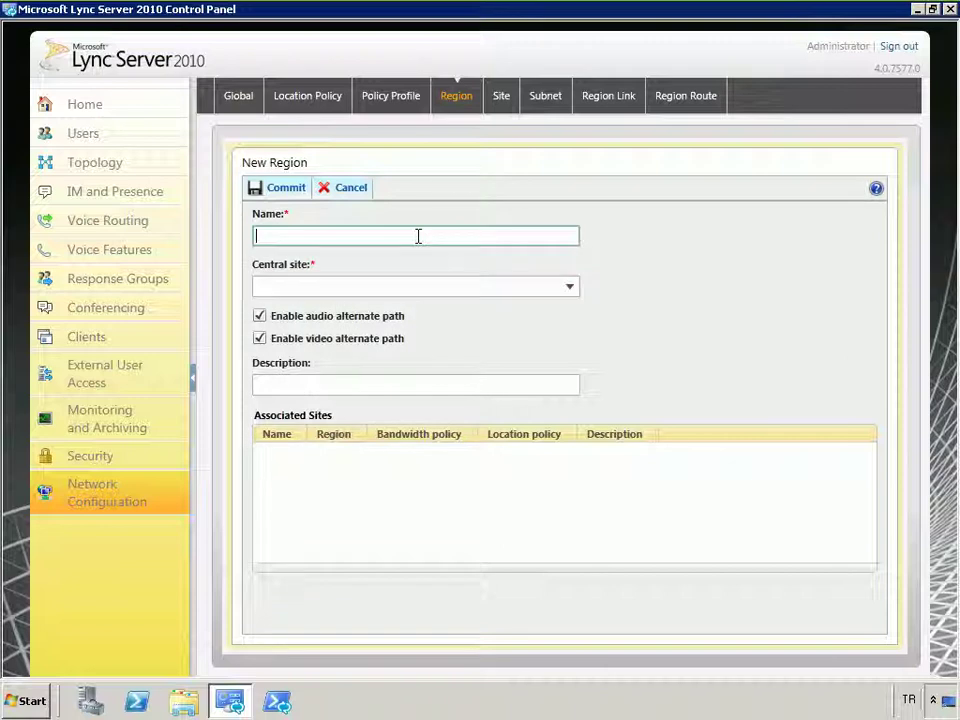
pyautogui.click(572, 289)
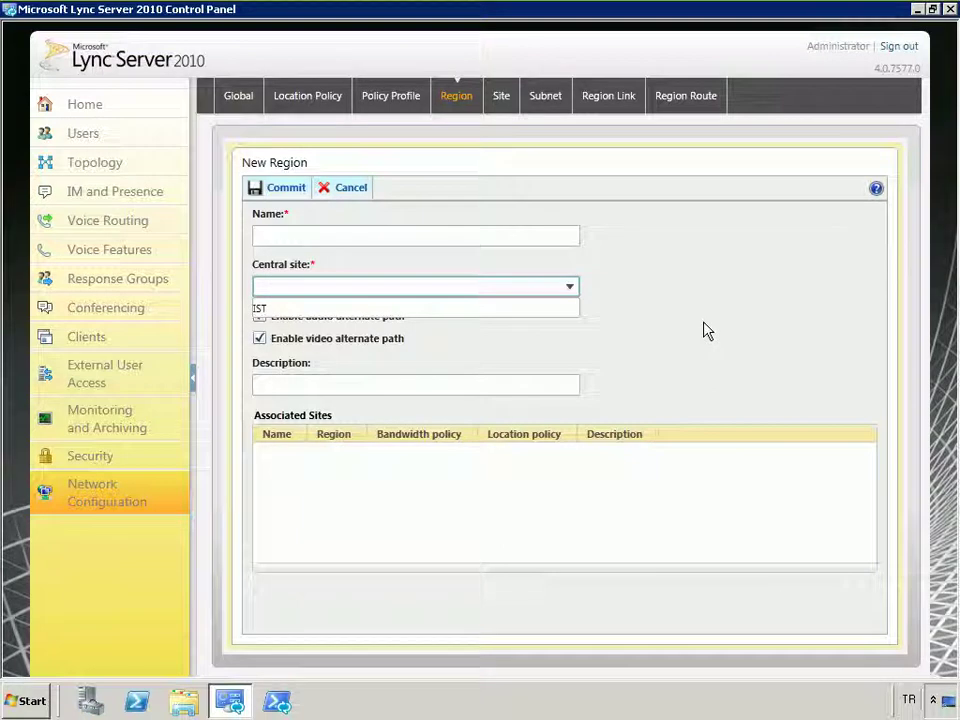
pyautogui.click(512, 287)
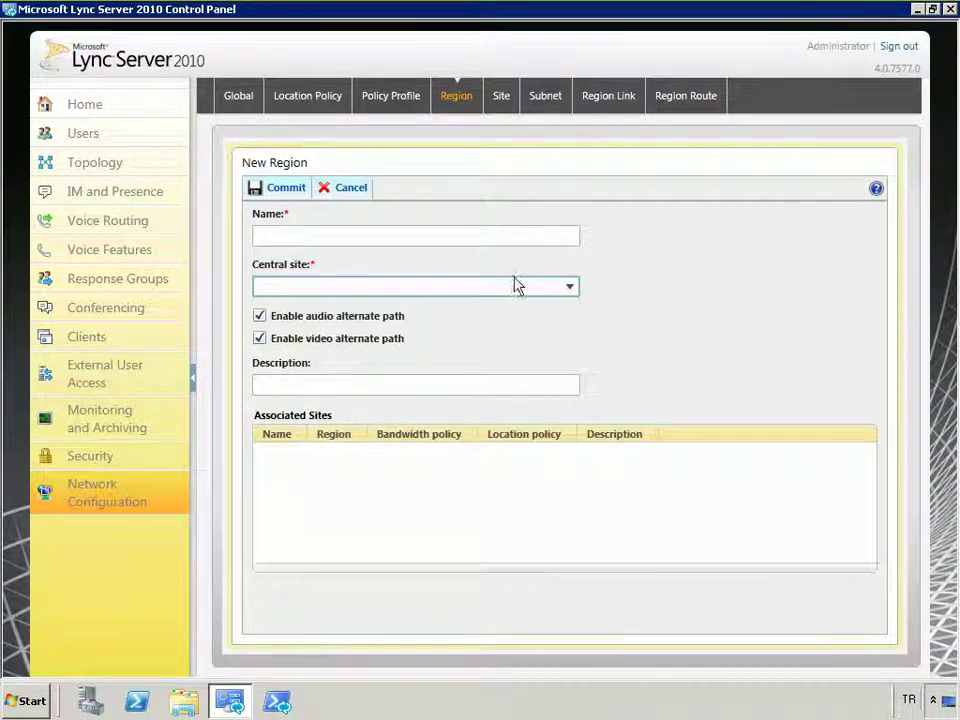
pyautogui.click(350, 196)
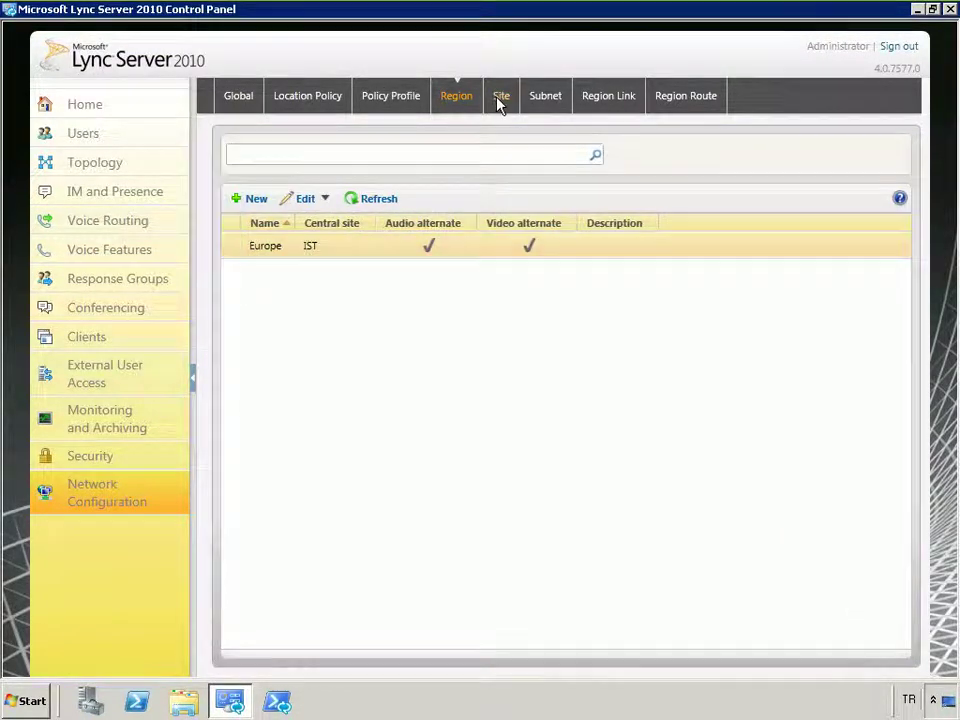
# Step: Start a new network site named Turkiye and assign it to the Europe region
pyautogui.click(499, 100)
pyautogui.click(247, 200)
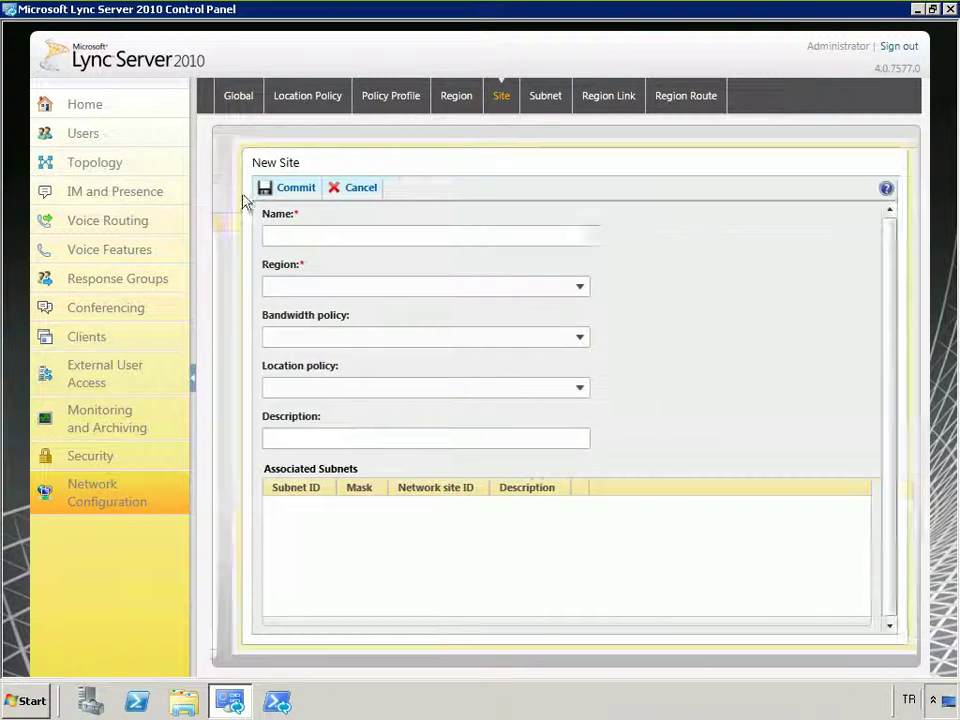
pyautogui.click(274, 234)
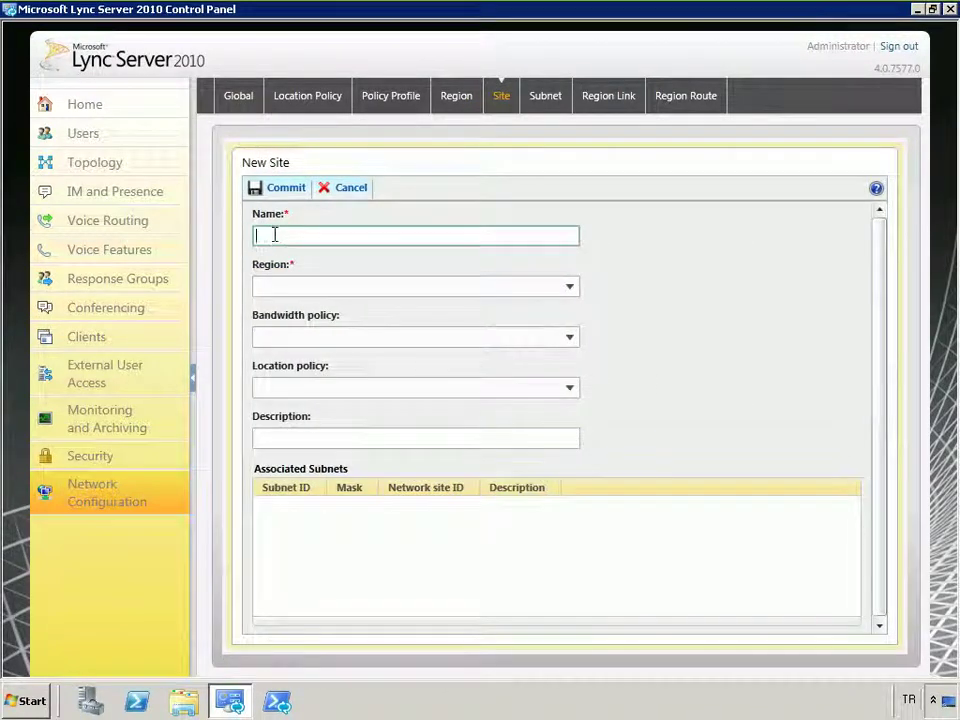
pyautogui.write('Tunc')
pyautogui.write('iye')
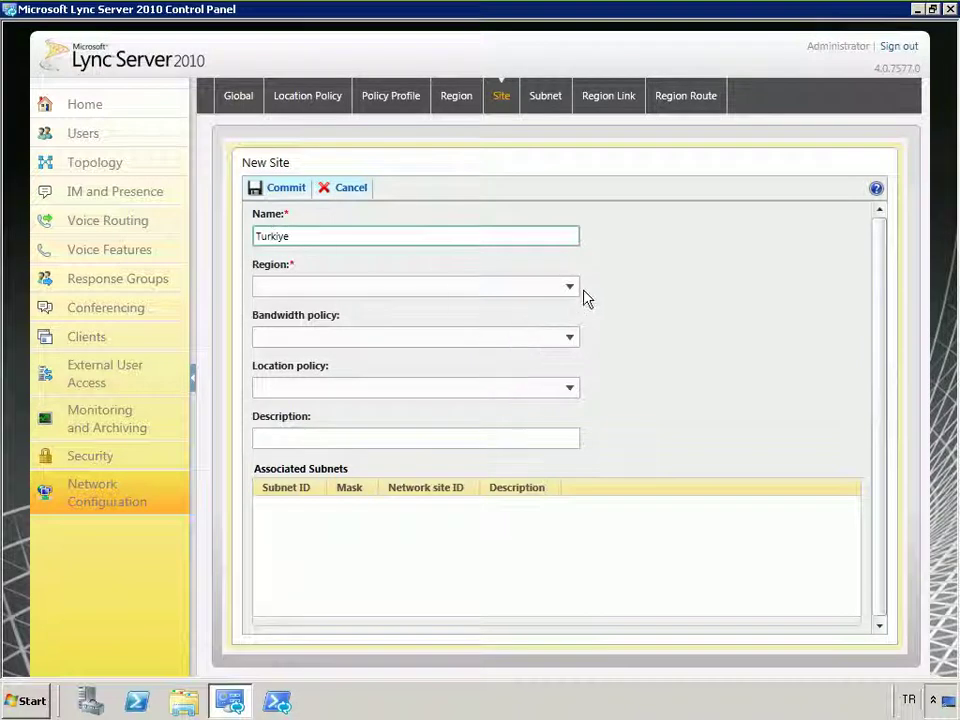
pyautogui.click(568, 289)
pyautogui.click(433, 309)
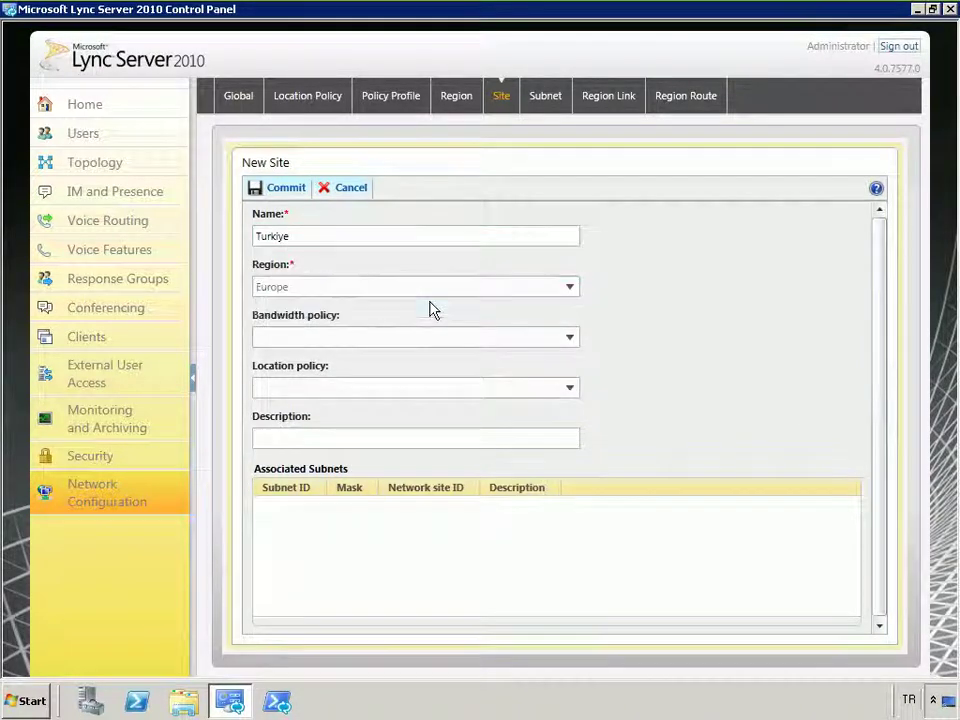
# Step: Assign Europe Site AV Policy as the site's bandwidth policy, and commit the site without a location policy
pyautogui.click(568, 339)
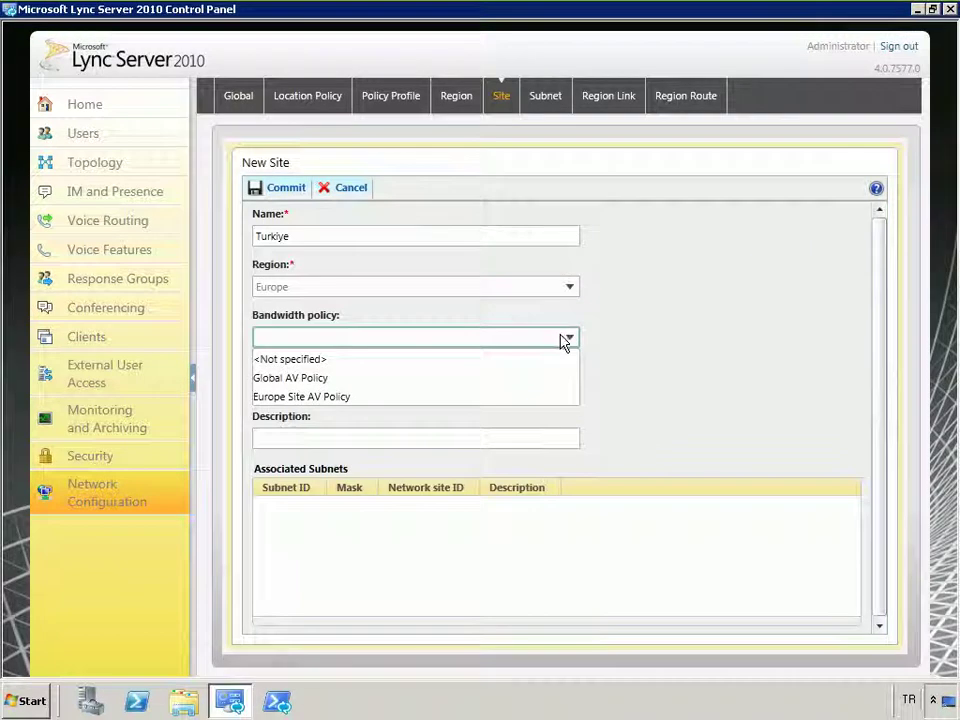
pyautogui.click(322, 397)
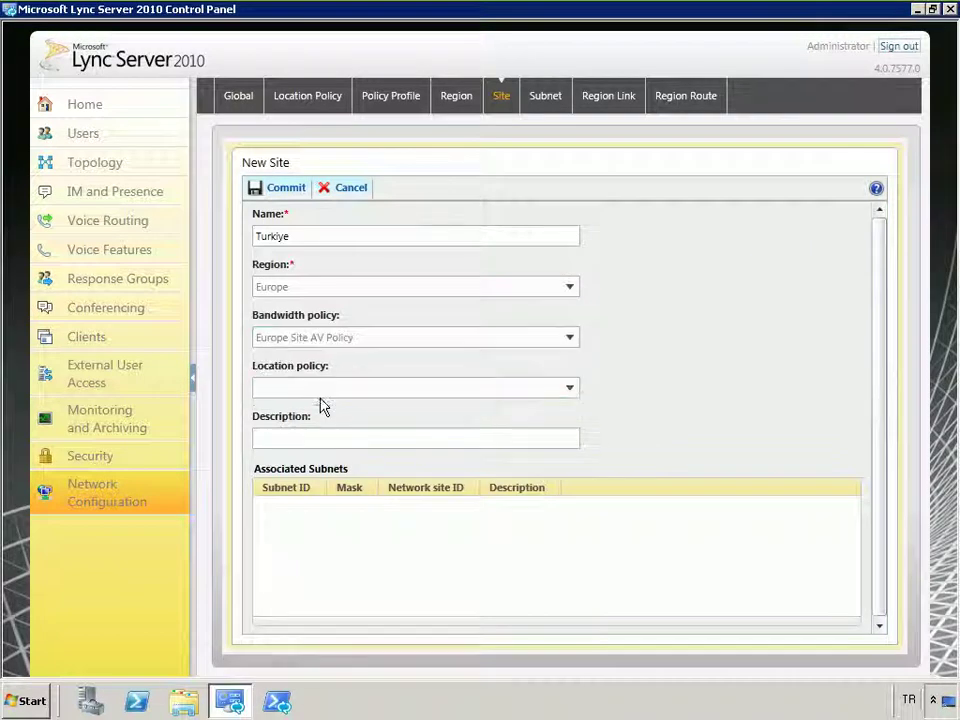
pyautogui.click(570, 388)
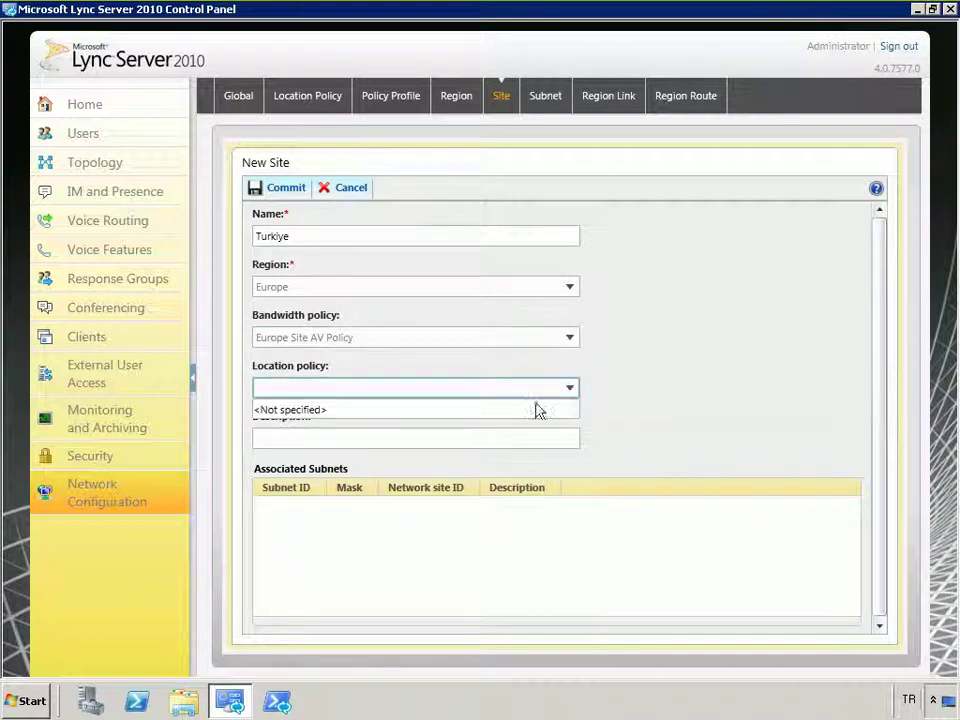
pyautogui.click(630, 418)
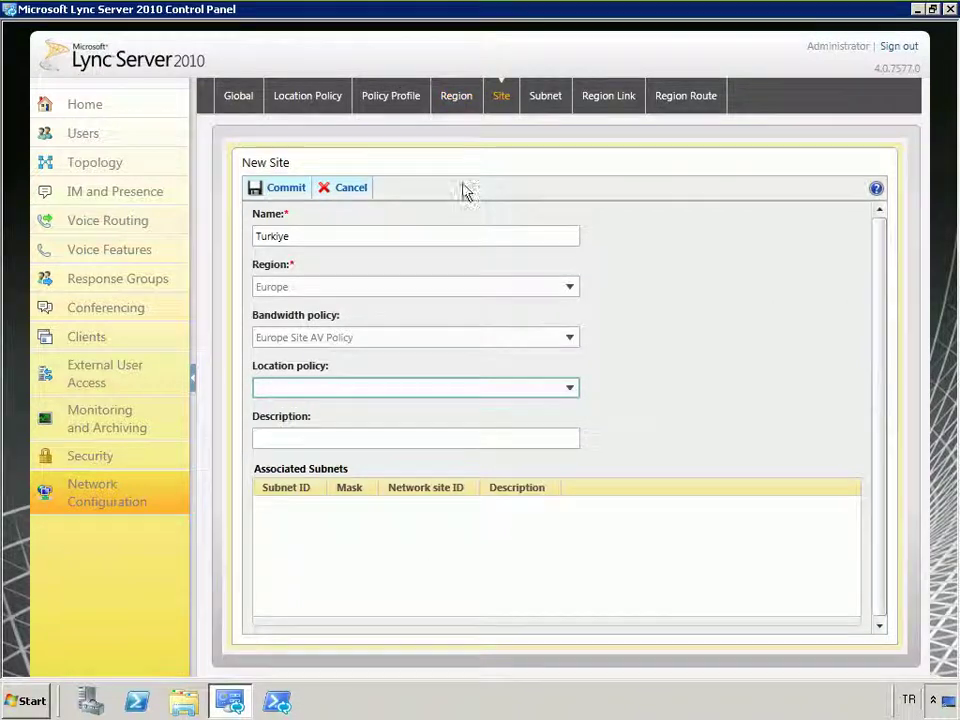
pyautogui.click(289, 188)
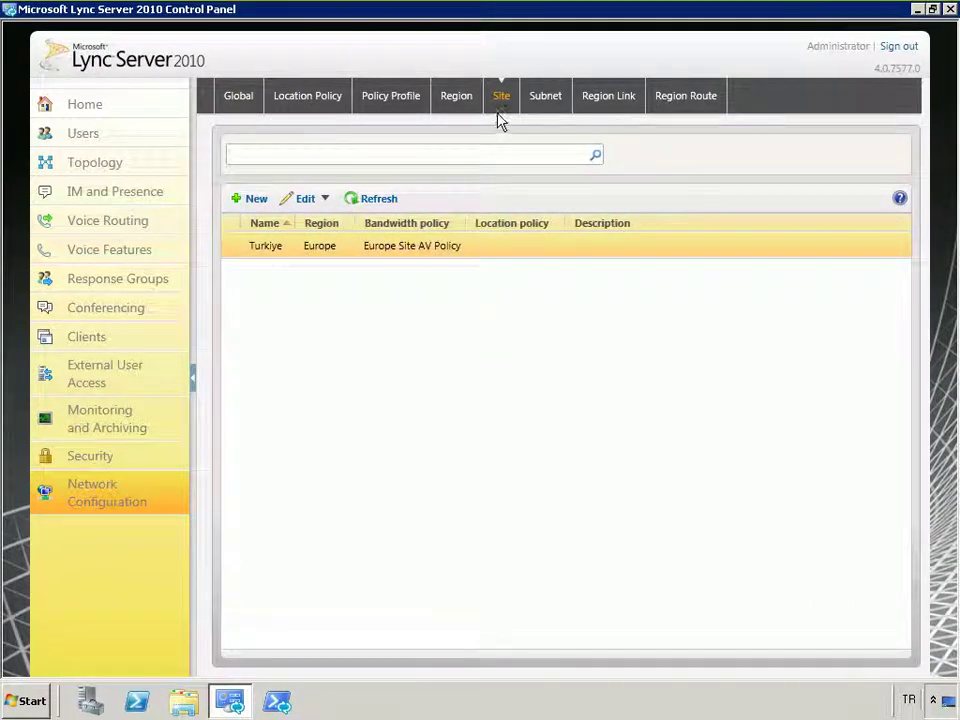
# Step: Start a new subnet in the network configuration and set its subnet ID to 192.168.84.0
pyautogui.click(555, 99)
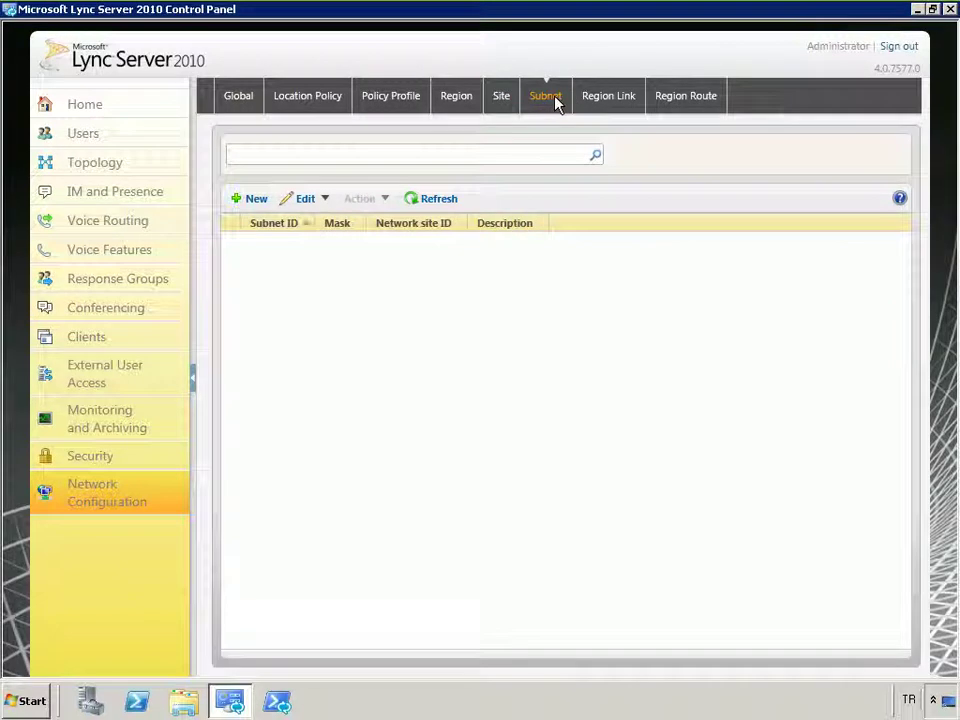
pyautogui.click(240, 198)
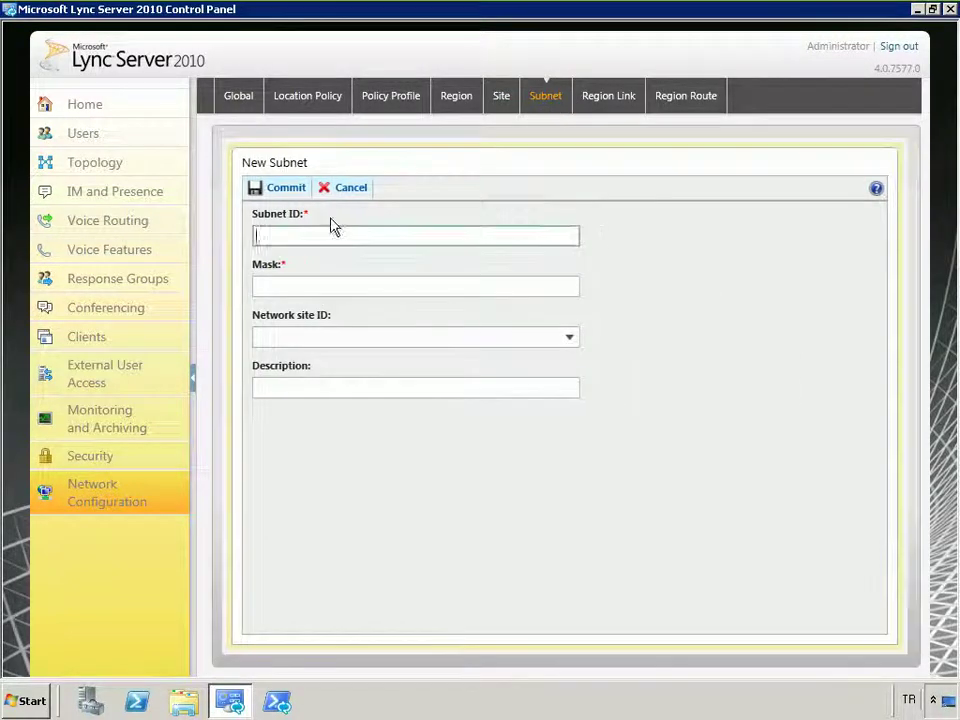
pyautogui.click(317, 234)
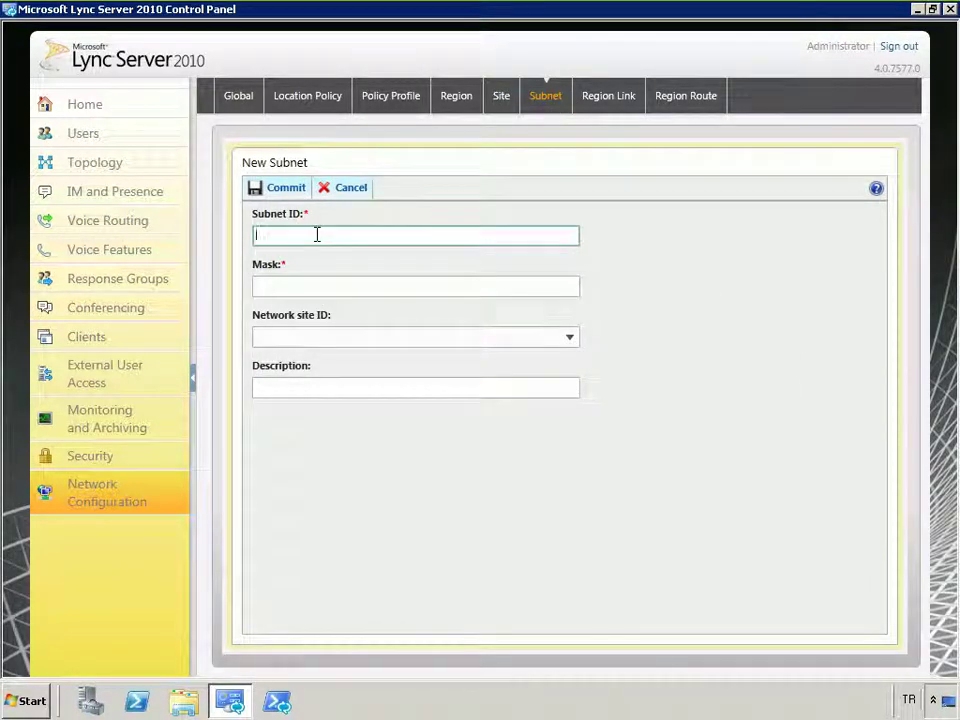
pyautogui.write('192.168')
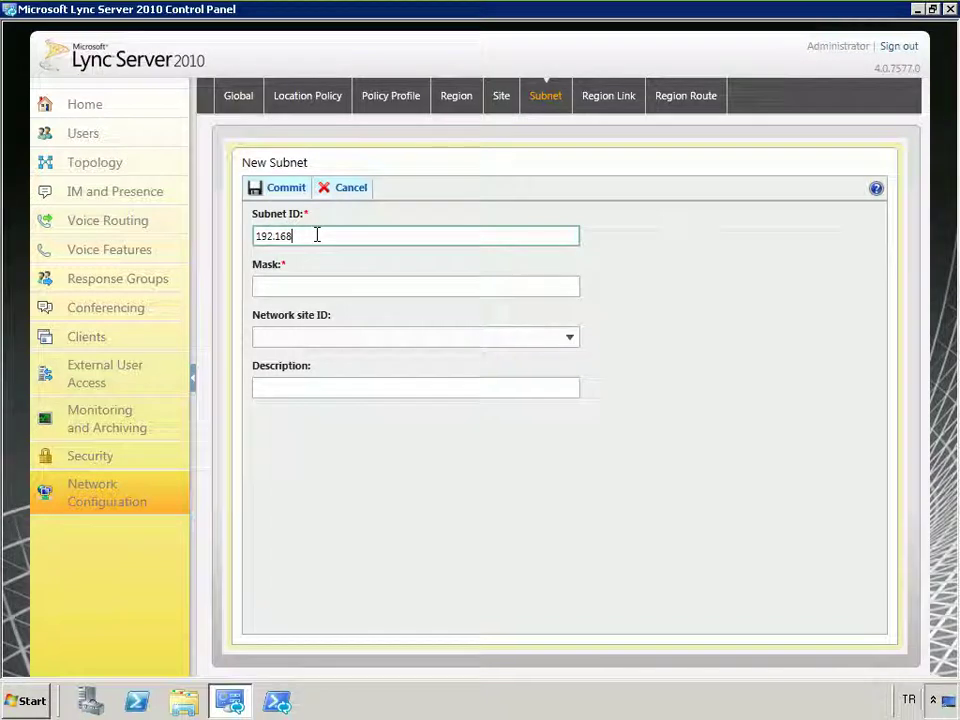
pyautogui.write('.84')
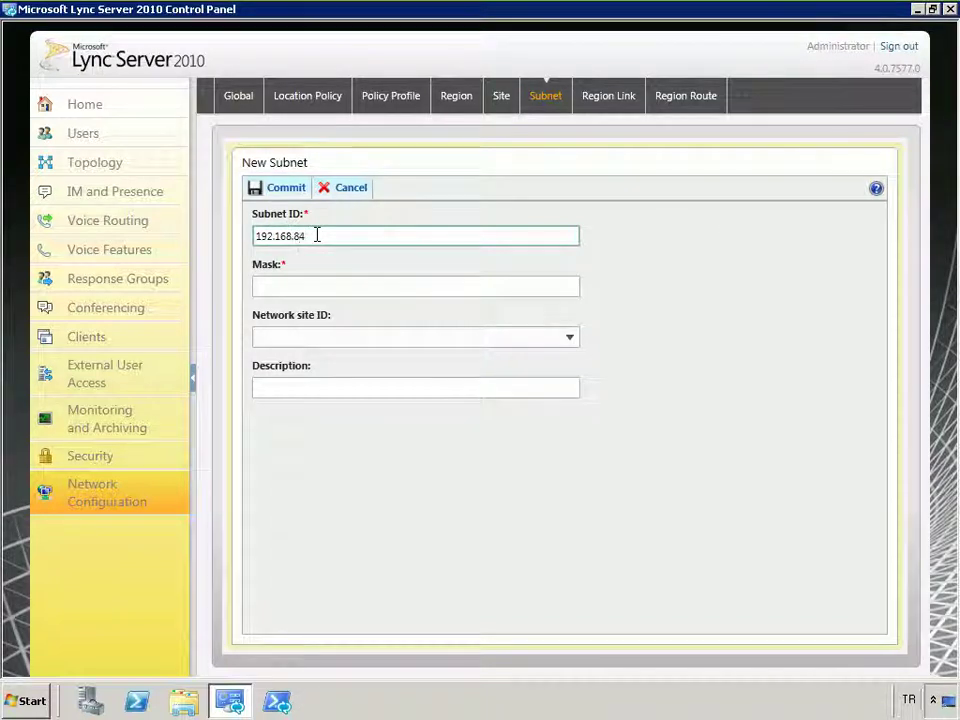
pyautogui.write('.0')
# Step: Try to set the subnet's mask in dotted notation as 255.255.255.0
pyautogui.click(310, 284)
pyautogui.write('255')
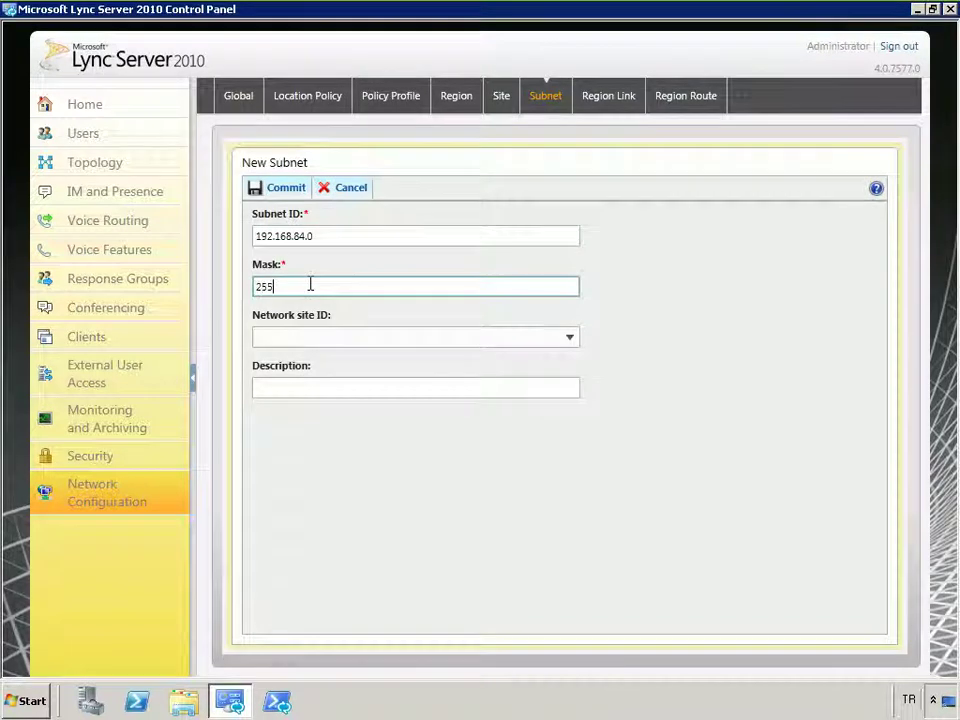
pyautogui.write('.255.255.0')
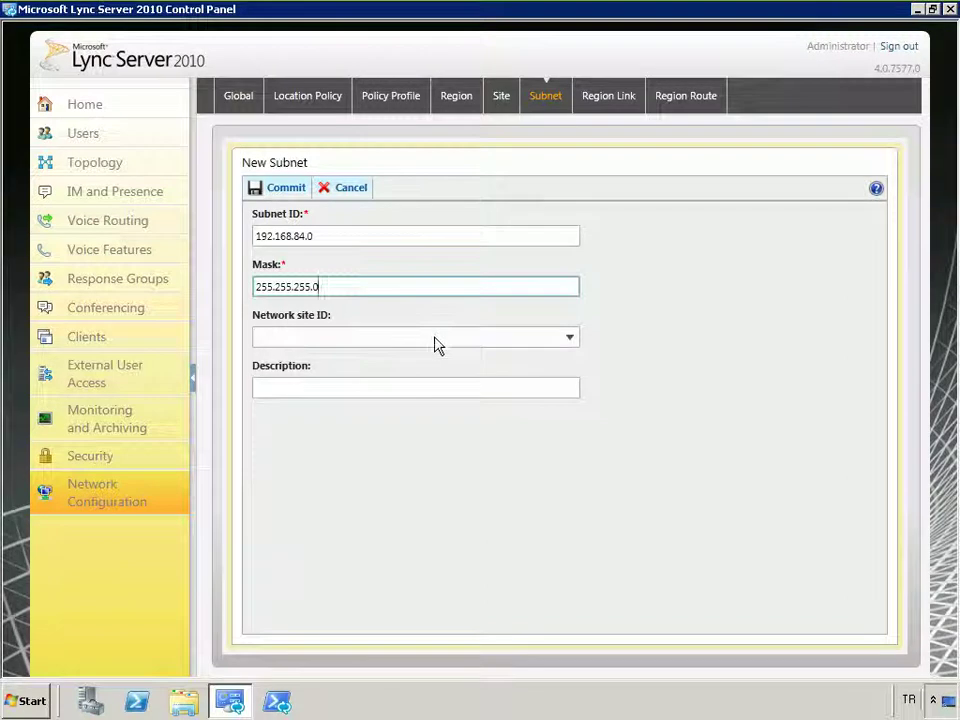
pyautogui.click(572, 338)
pyautogui.doubleClick(286, 285)
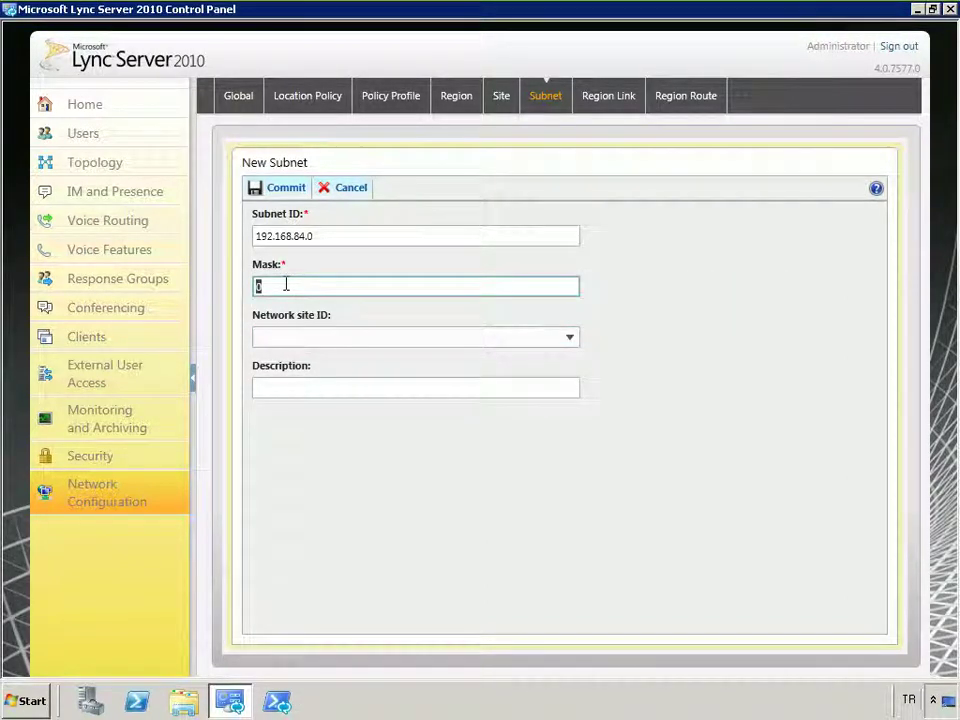
pyautogui.press('BackSpace')
pyautogui.write('255.255.255.0')
pyautogui.click(296, 338)
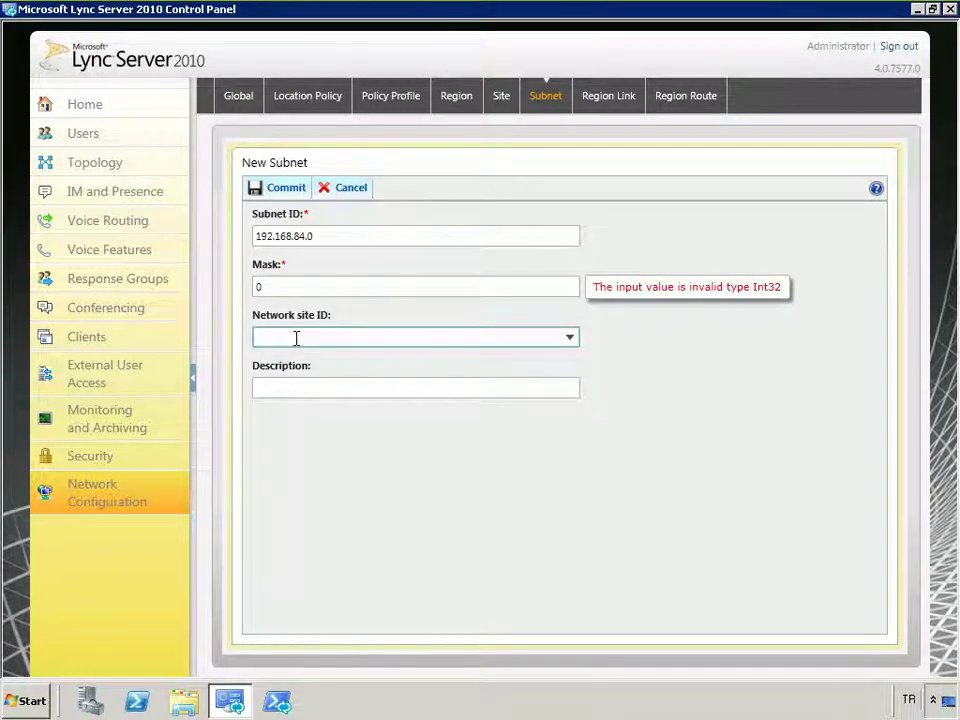
# Step: Set the subnet's mask to 24, assign it to the Turkiye network site, and commit the subnet
pyautogui.click(335, 288)
pyautogui.hotkey('ctrl', 'a')
pyautogui.press('BackSpace')
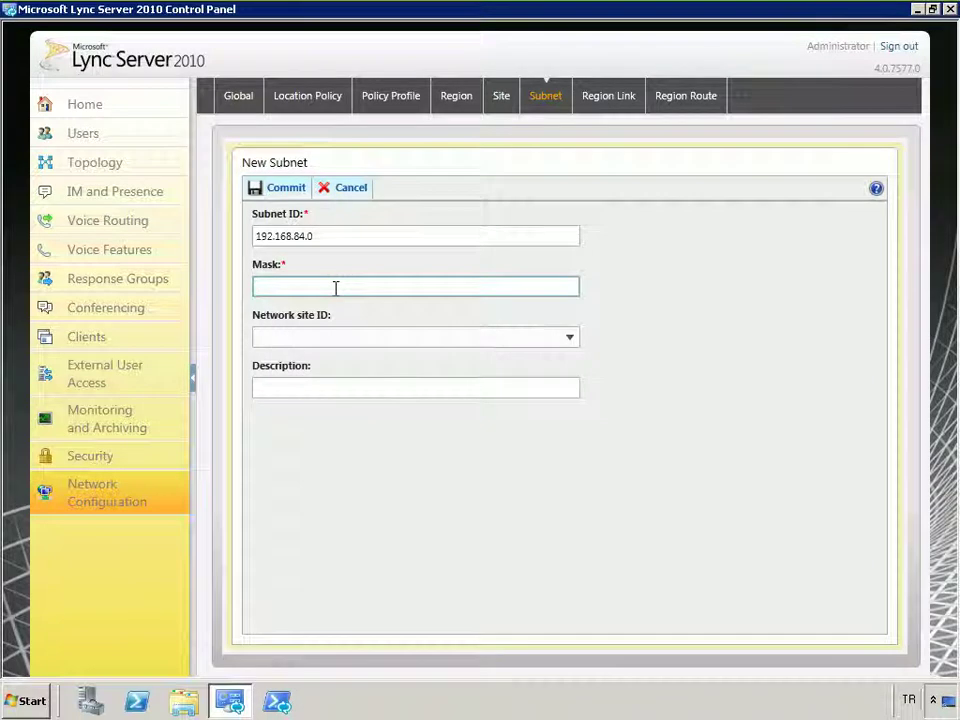
pyautogui.click(321, 333)
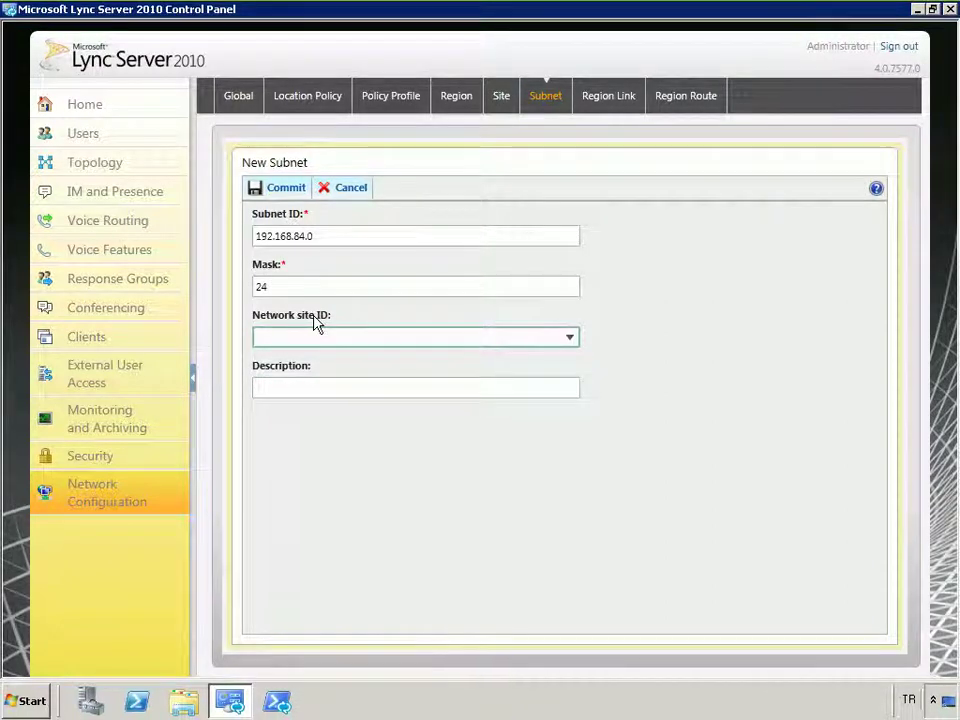
pyautogui.click(570, 338)
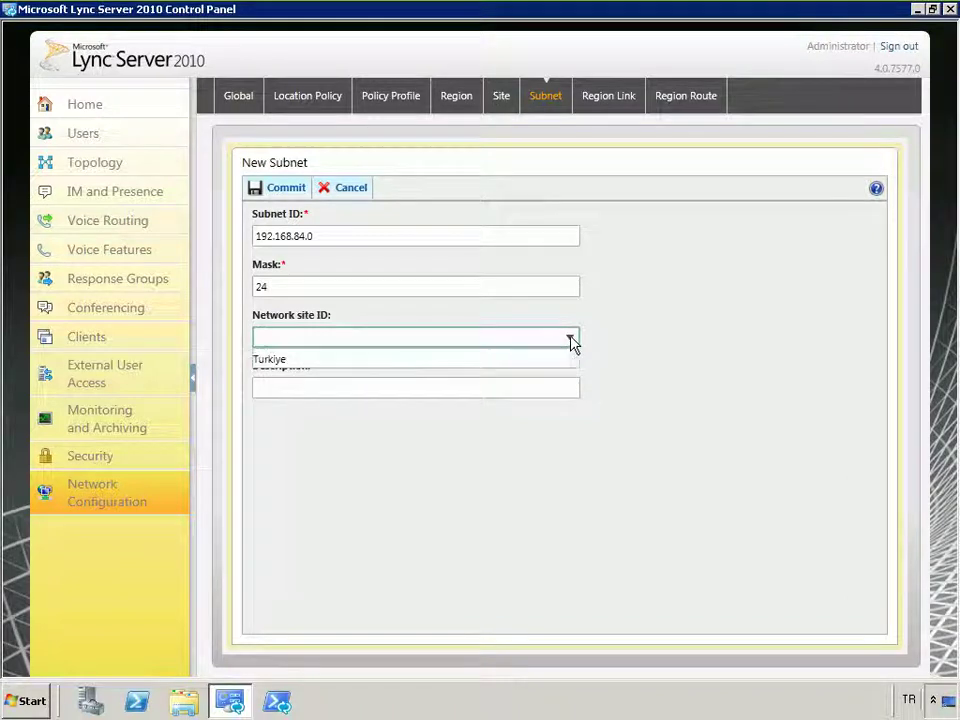
pyautogui.click(363, 362)
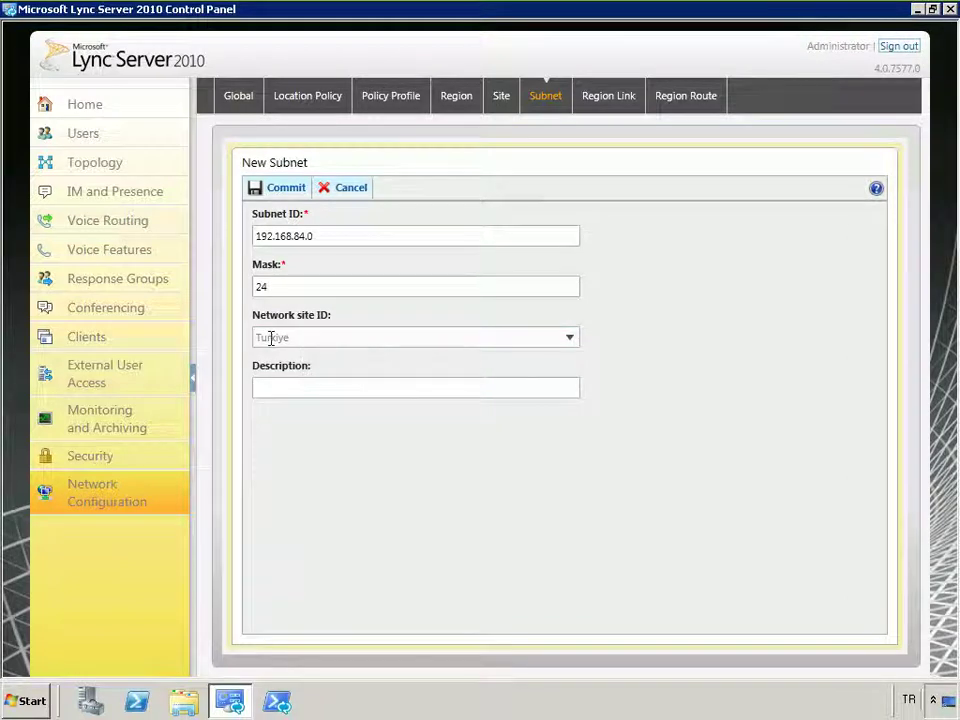
pyautogui.click(278, 193)
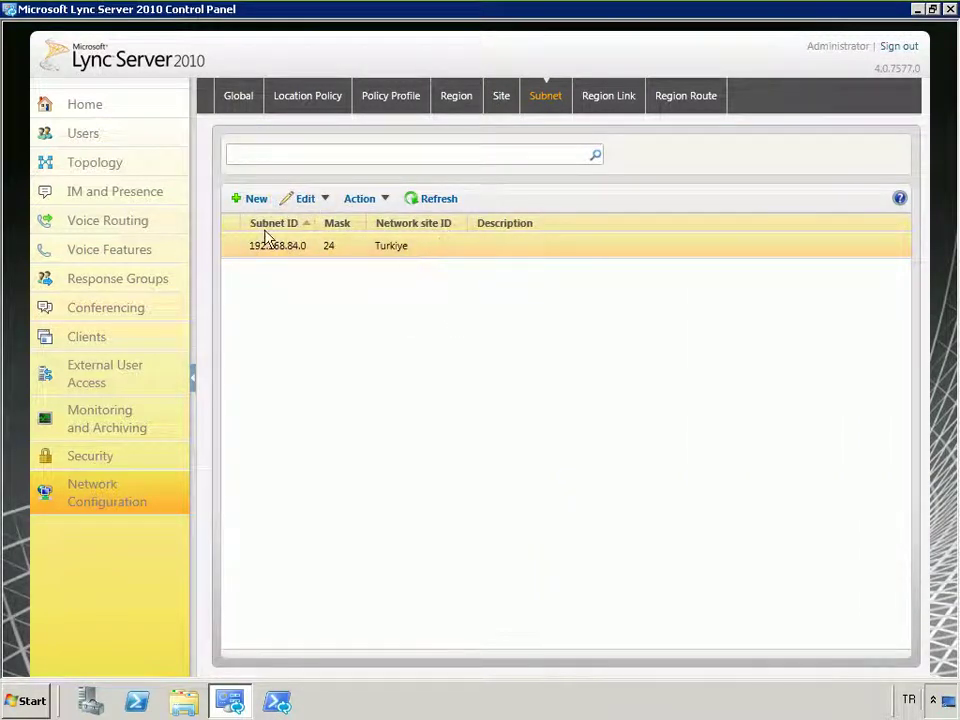
# Step: Create and commit another subnet with ID 192.168.85.0 and mask 24 for the Turkiye network site
pyautogui.click(252, 199)
pyautogui.click(345, 234)
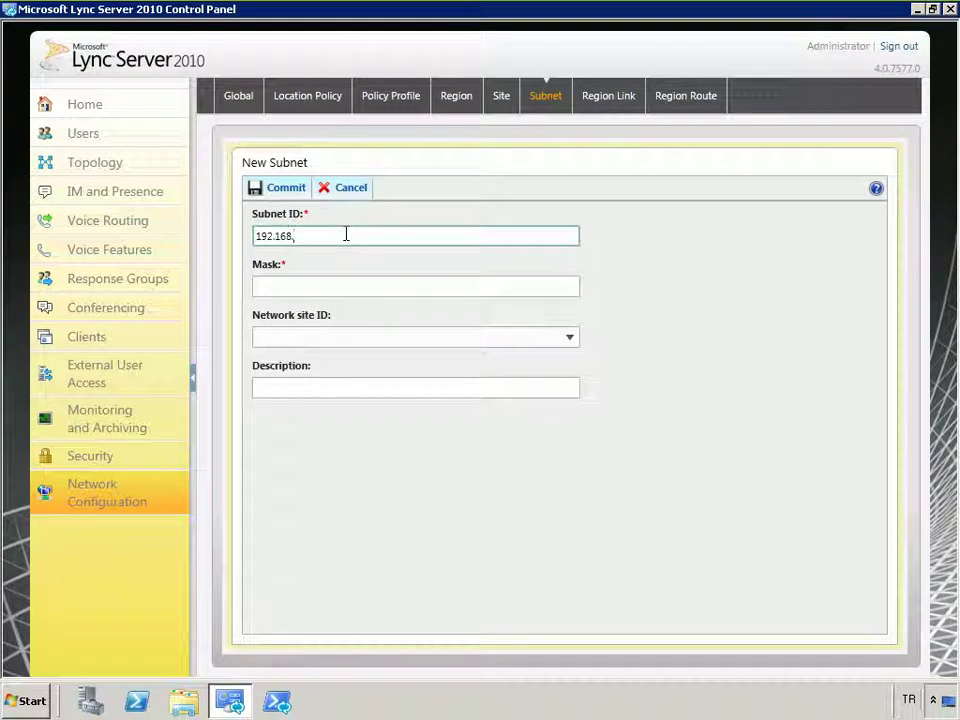
pyautogui.write('192.168.845.')
pyautogui.press('BackSpace')
pyautogui.click(338, 284)
pyautogui.write('24')
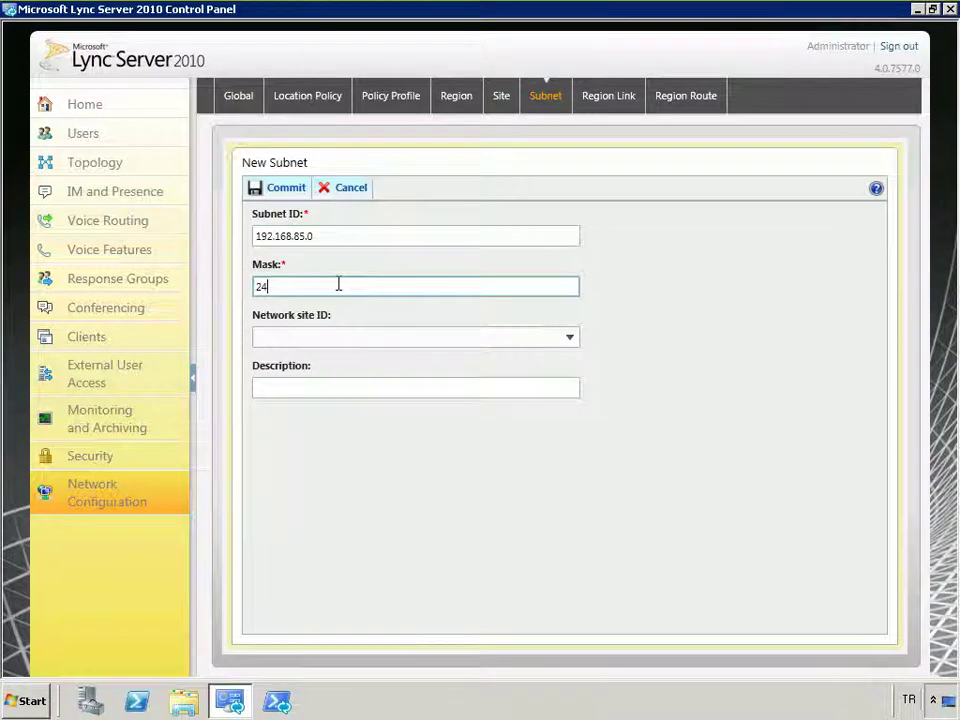
pyautogui.click(572, 340)
pyautogui.click(431, 361)
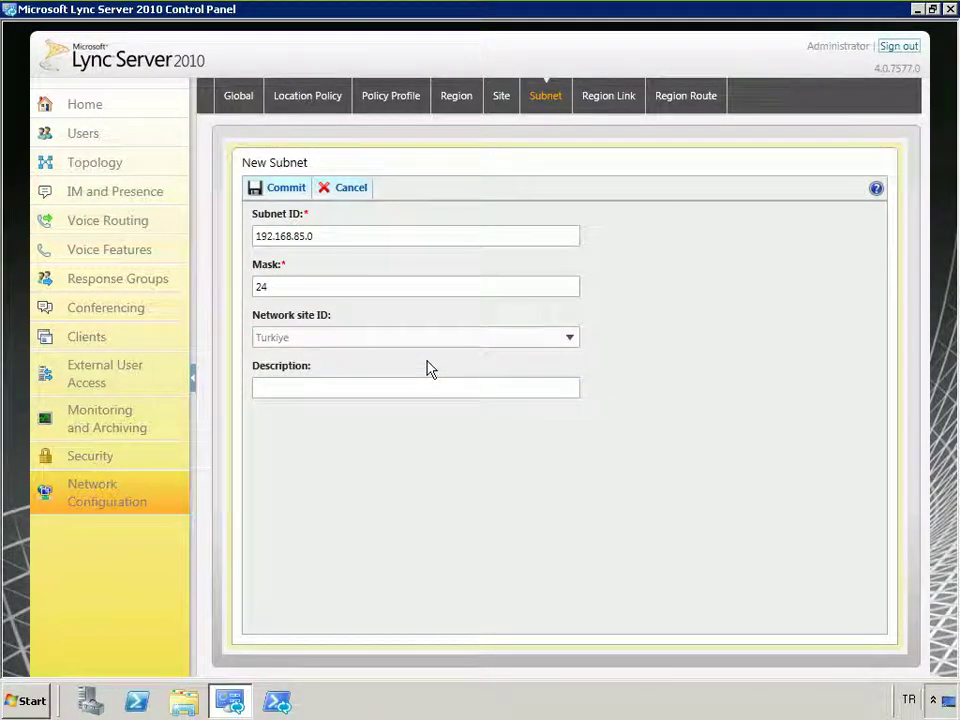
pyautogui.click(276, 190)
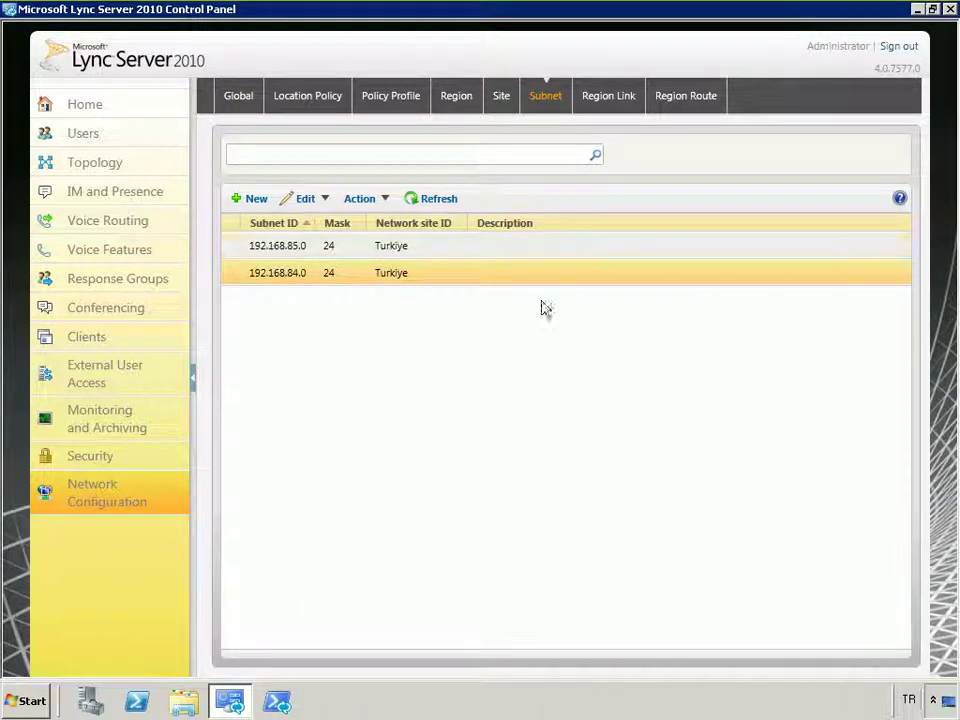
# Step: Start a second network site and name it UK
pyautogui.click(503, 98)
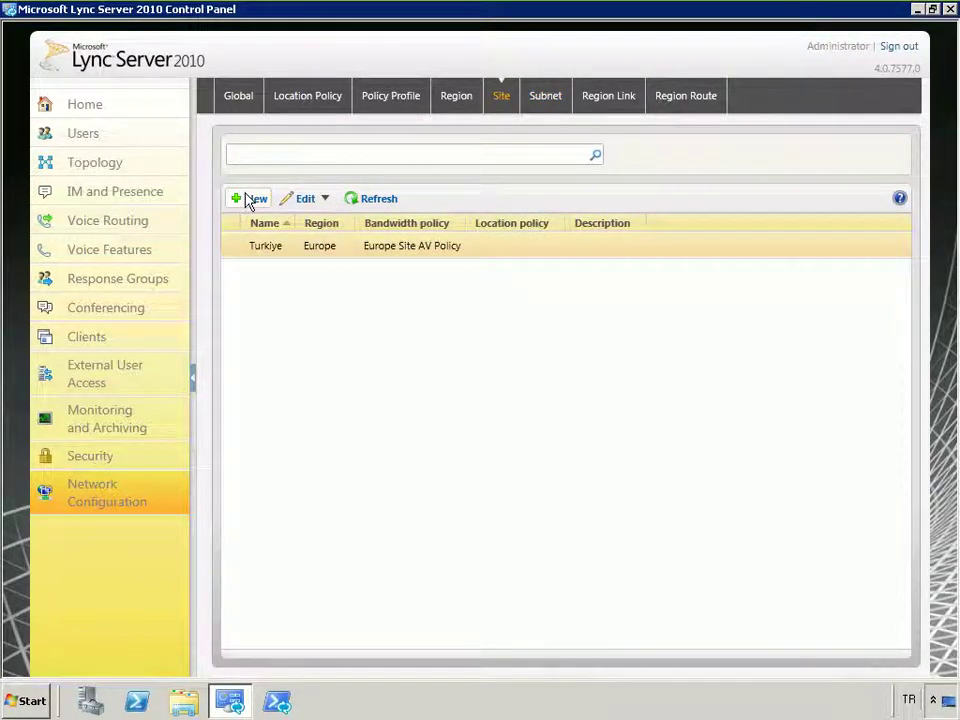
pyautogui.click(251, 199)
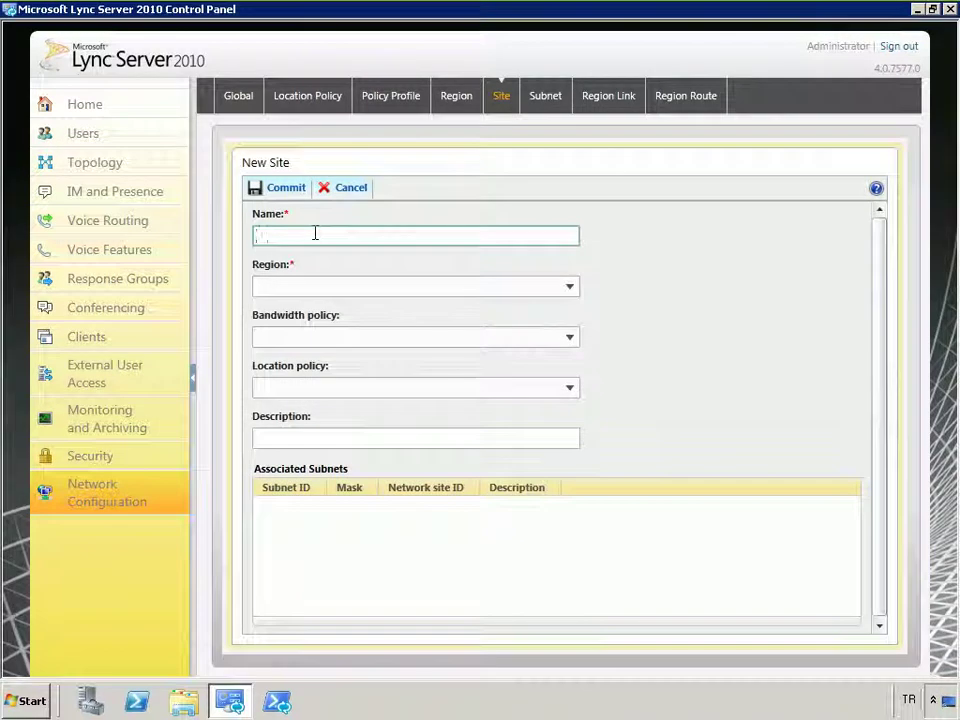
pyautogui.write('Englan')
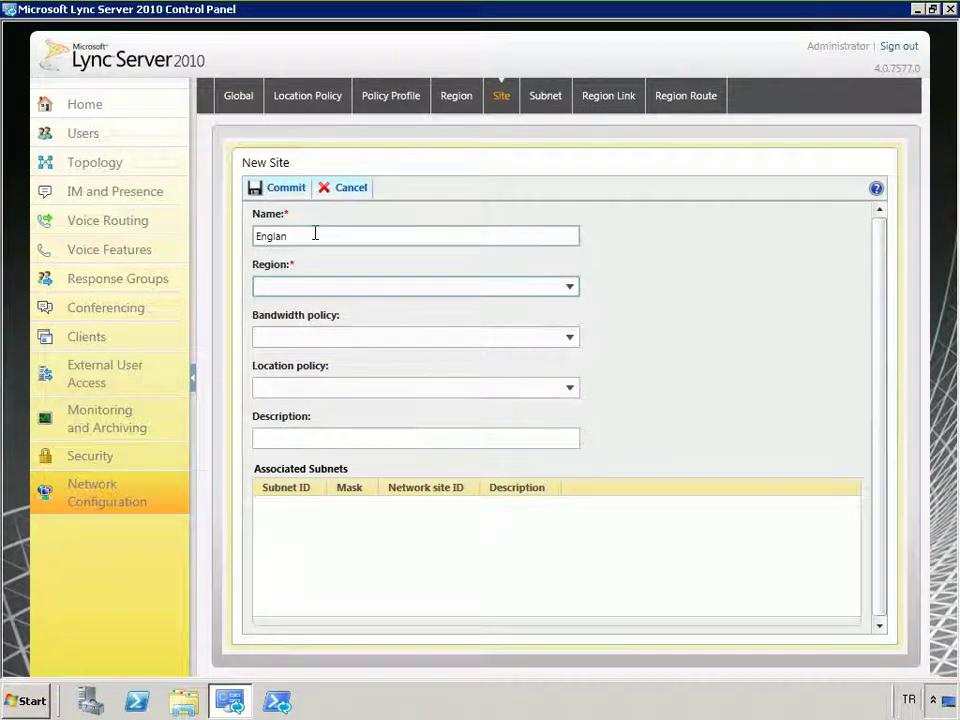
pyautogui.write('d')
pyautogui.press('BackSpace')
pyautogui.press('BackSpace')
pyautogui.press('BackSpace')
pyautogui.press('BackSpace')
pyautogui.press('BackSpace')
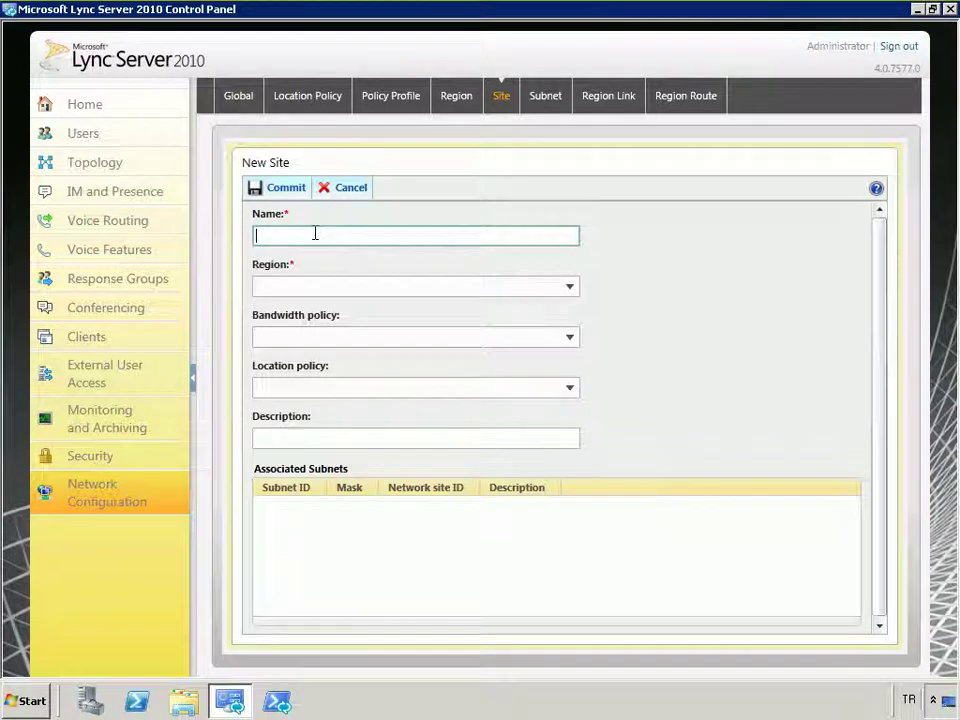
pyautogui.press('Tab')
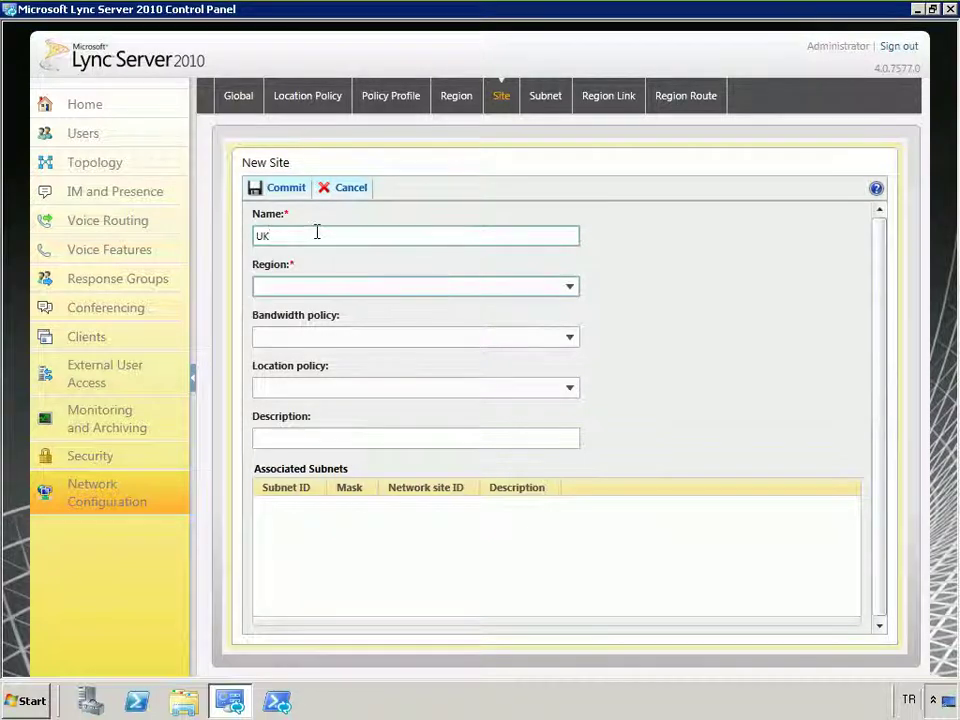
# Step: Assign the UK site to the Europe region with Europe Site AV Policy as its bandwidth policy, and commit the site
pyautogui.click(570, 286)
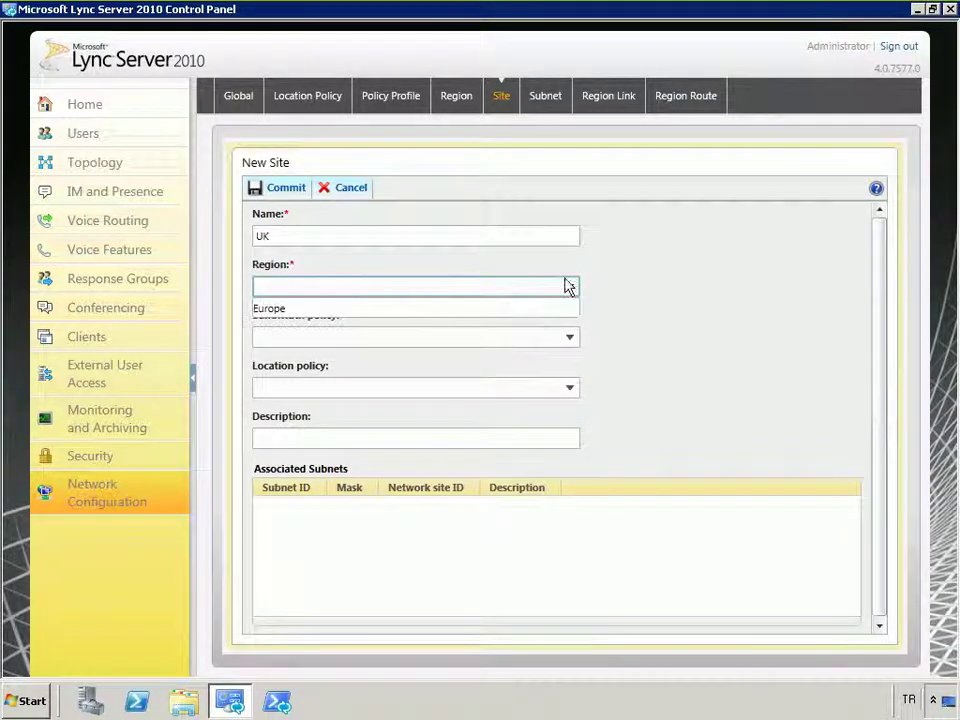
pyautogui.click(510, 307)
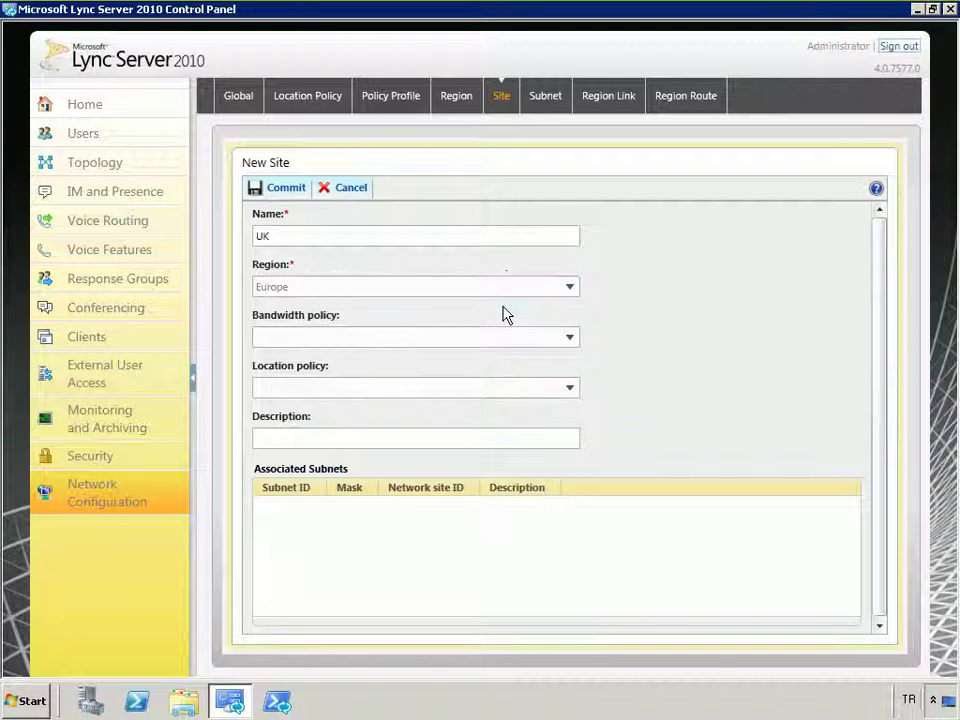
pyautogui.click(569, 339)
pyautogui.click(320, 396)
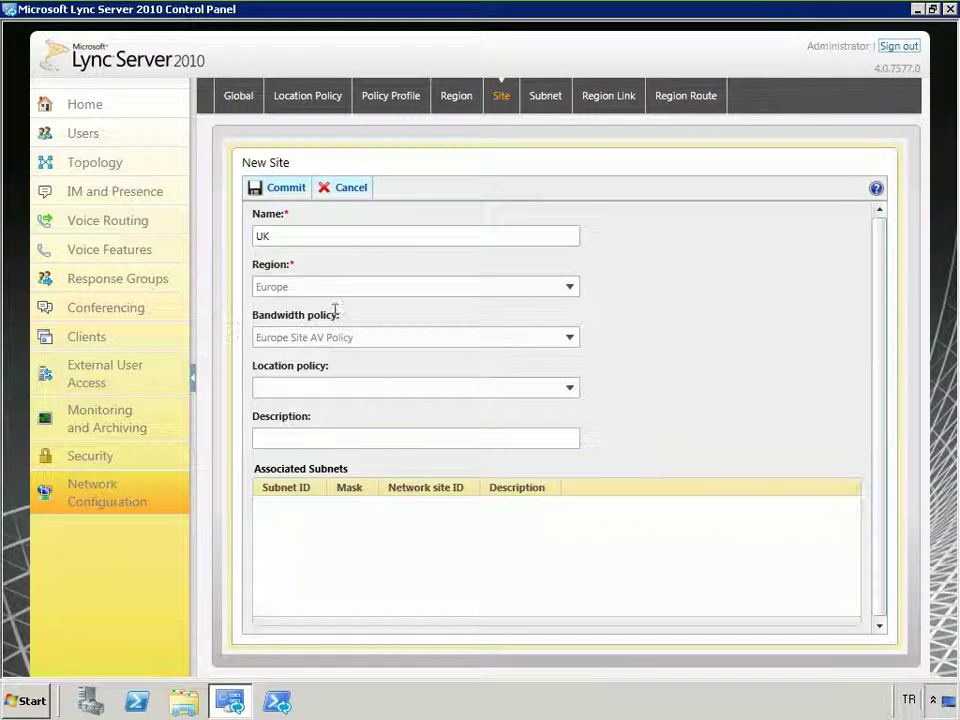
pyautogui.click(278, 190)
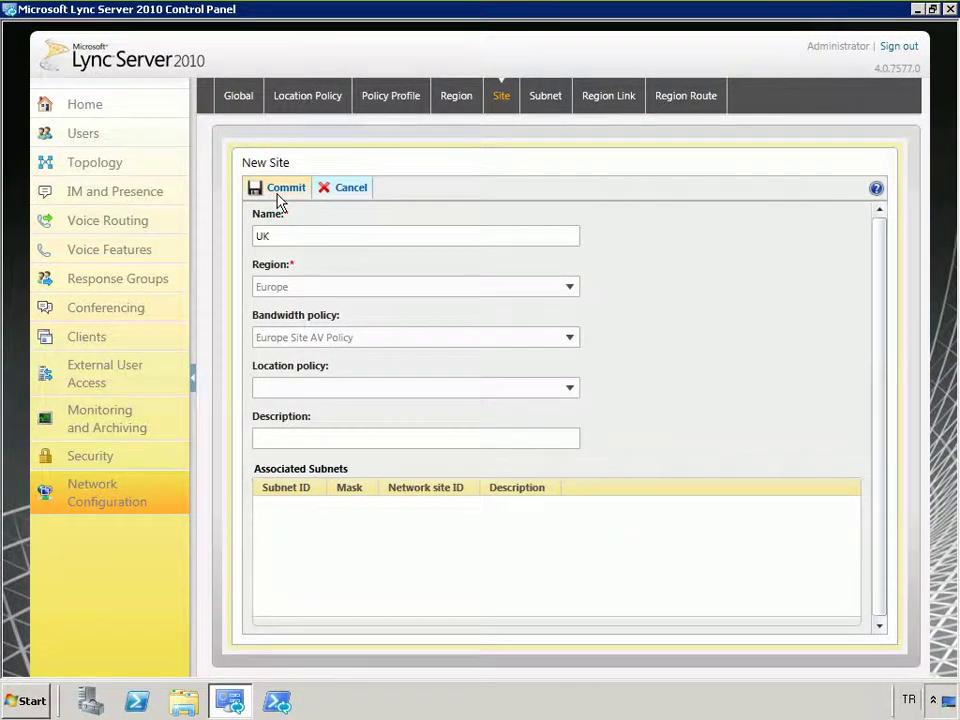
# Step: Review the sites associated with the Europe region, close it without changes, and check the list of subnets
pyautogui.click(454, 99)
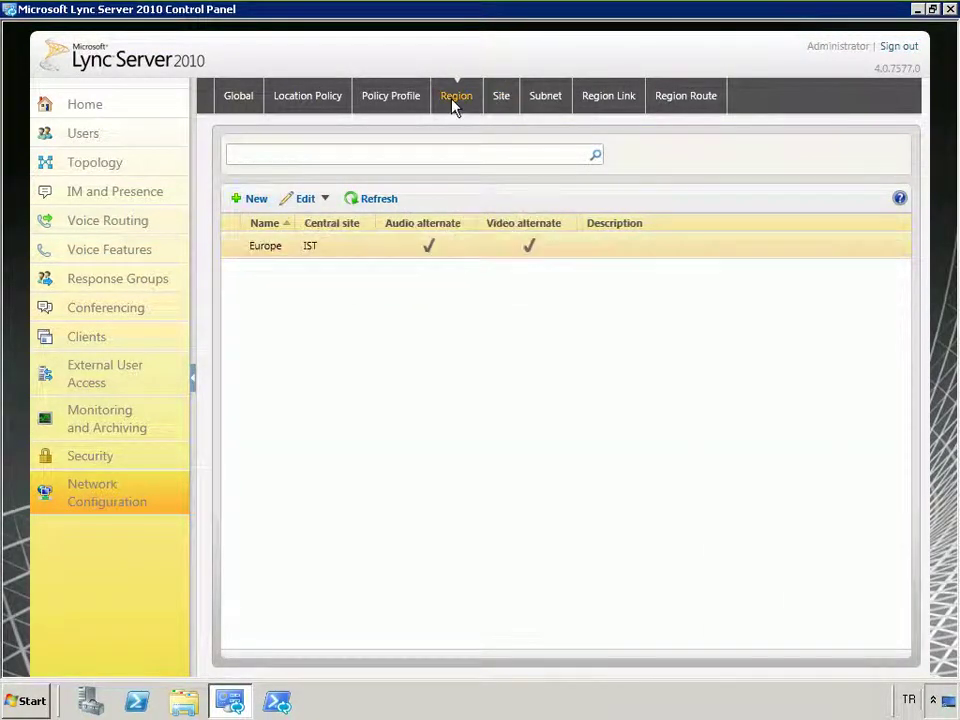
pyautogui.doubleClick(284, 250)
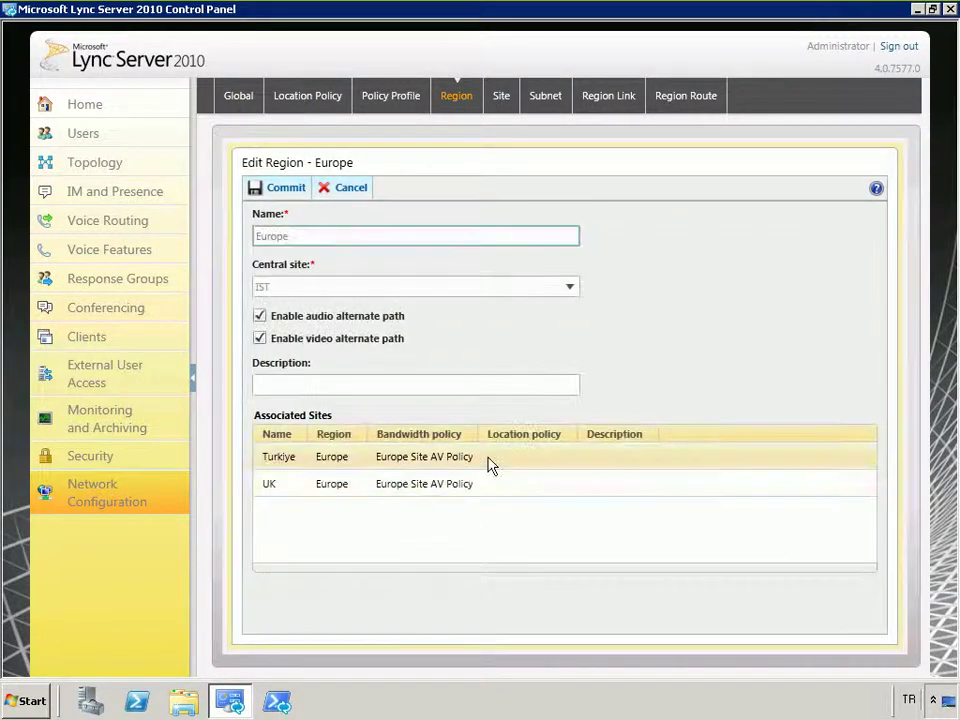
pyautogui.click(350, 192)
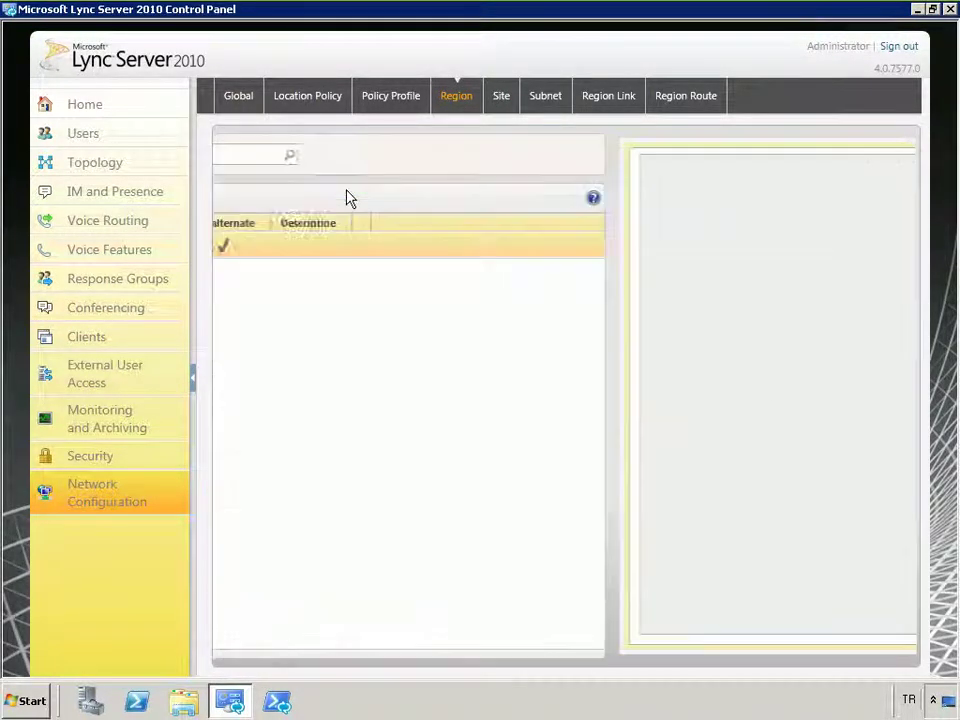
pyautogui.click(549, 99)
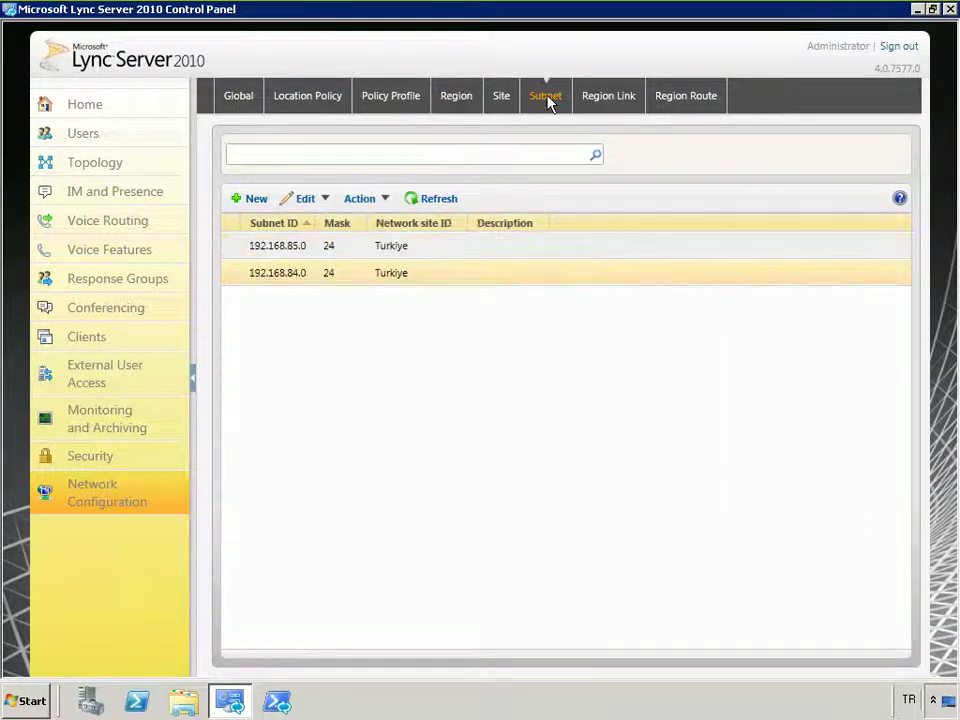
# Step: Start a new region link with Europe as both network regions and Europe Site AV Policy as its bandwidth policy
pyautogui.click(614, 102)
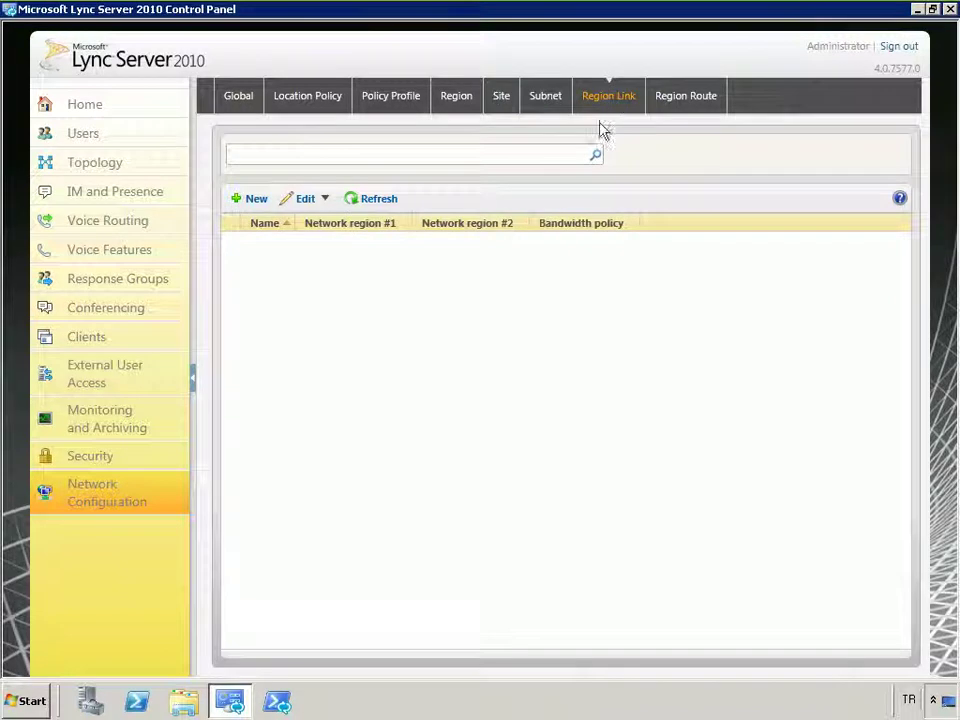
pyautogui.click(254, 199)
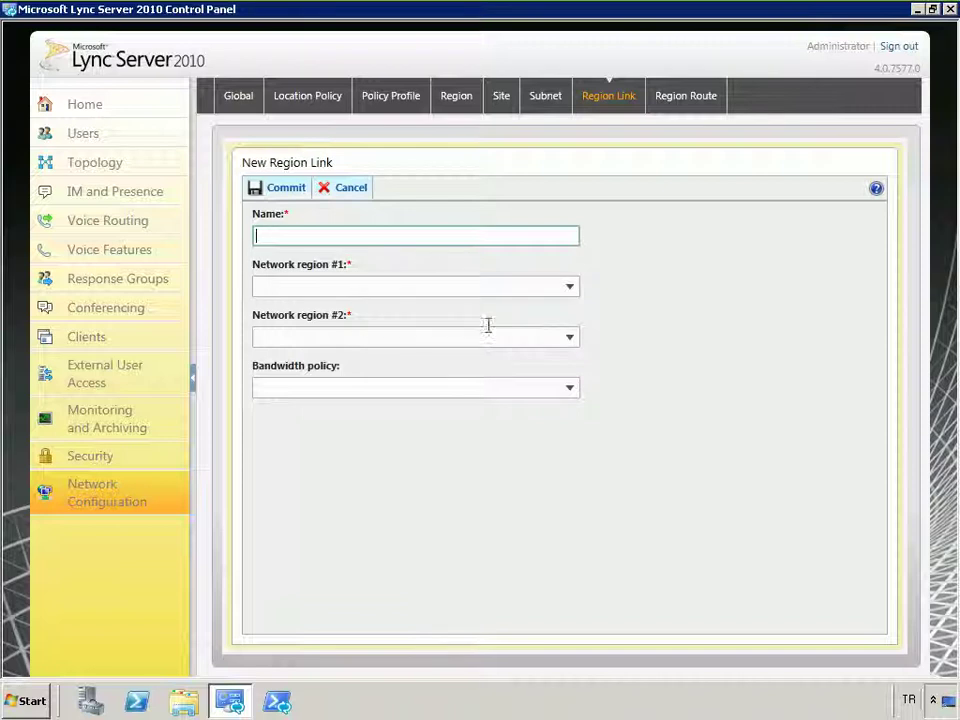
pyautogui.click(570, 288)
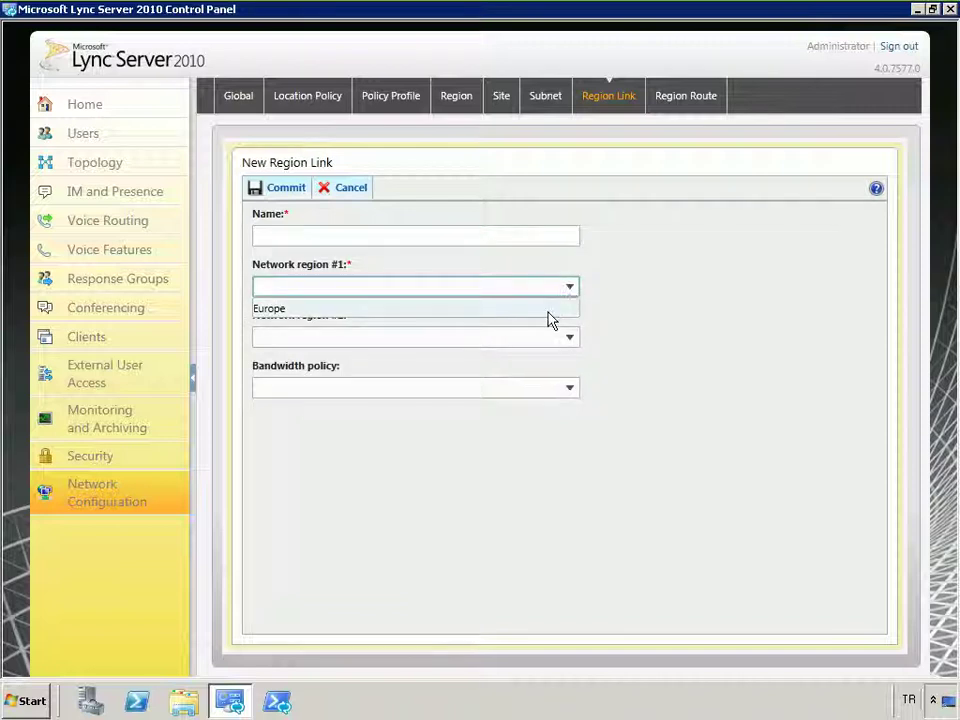
pyautogui.click(549, 312)
pyautogui.click(569, 339)
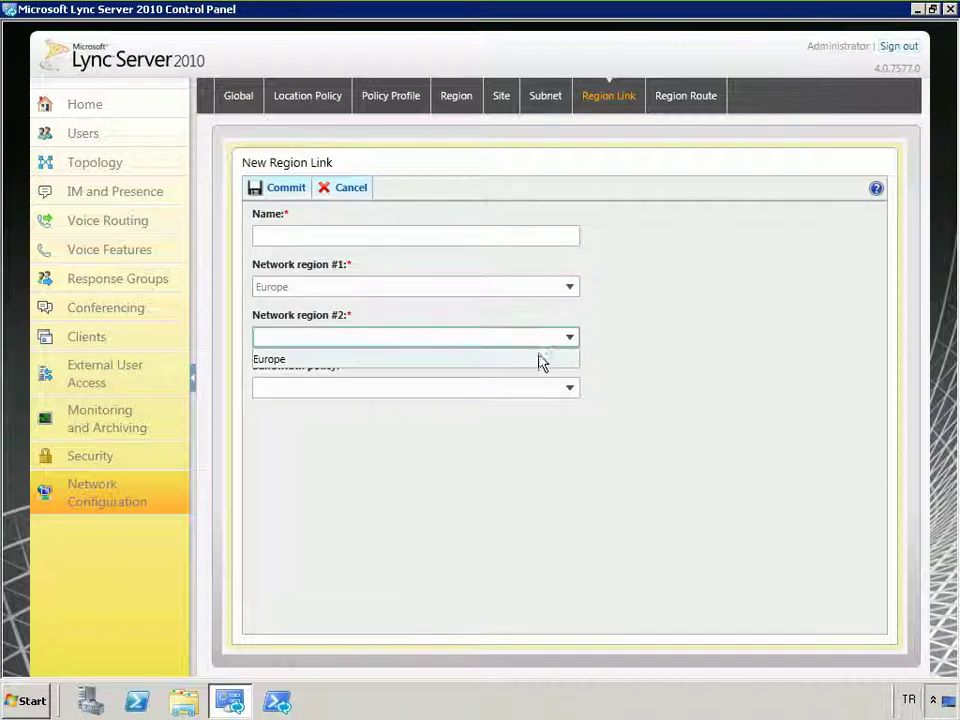
pyautogui.click(537, 362)
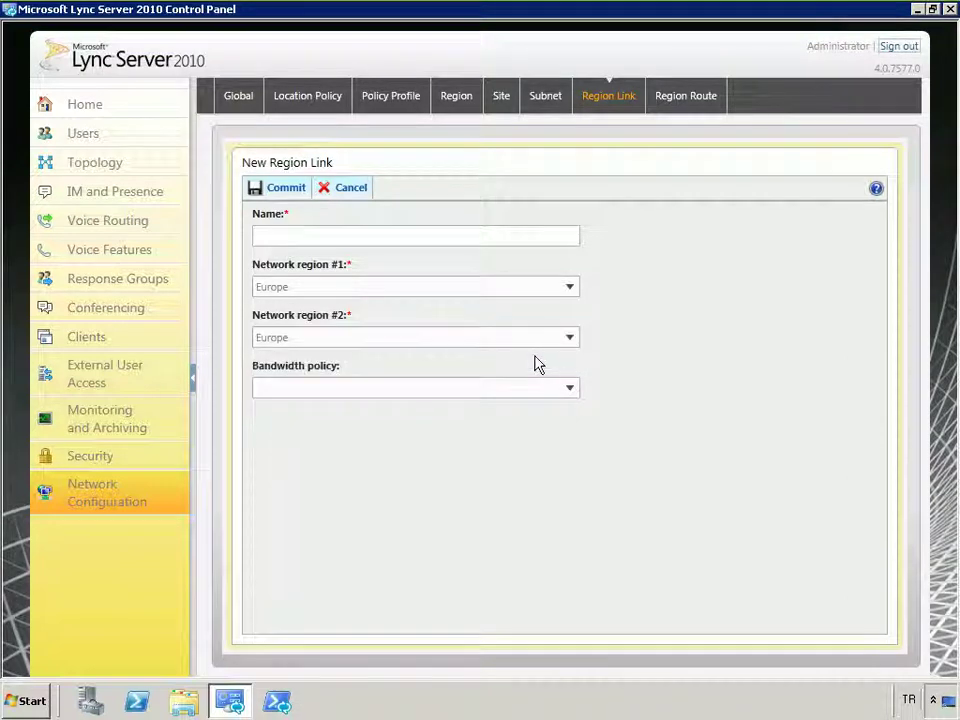
pyautogui.click(570, 390)
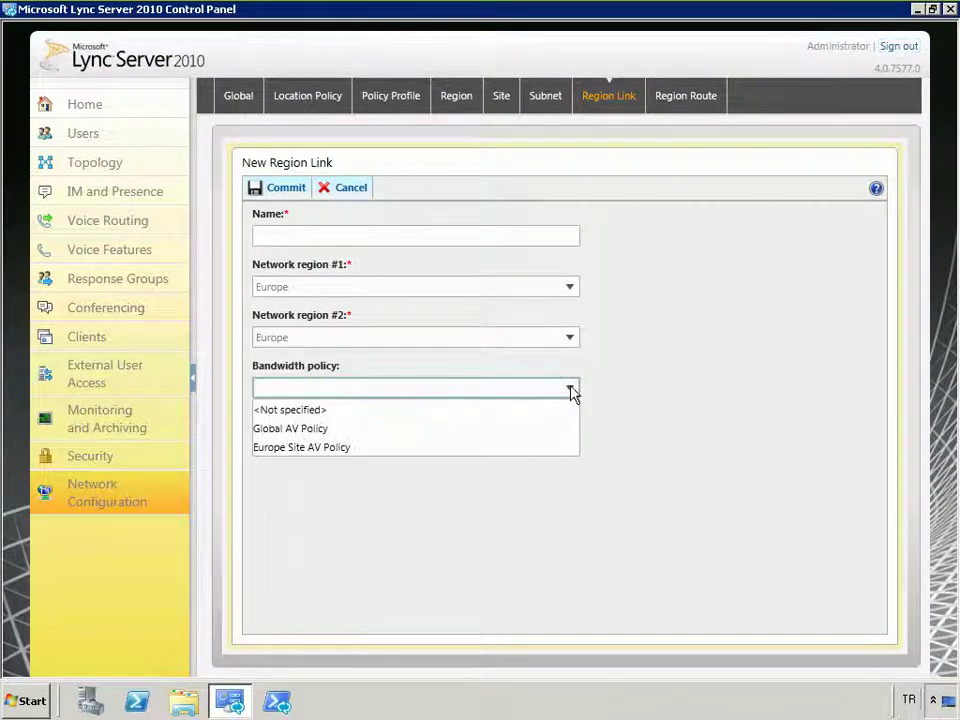
pyautogui.click(320, 449)
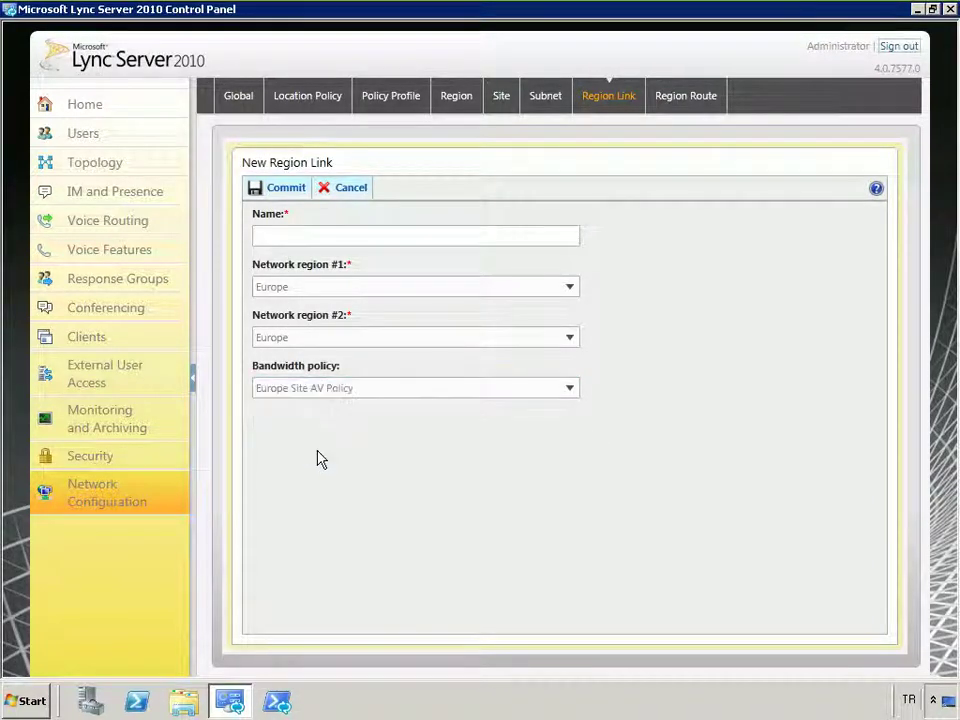
# Step: Name the region link Europe to Europ and try to commit it
pyautogui.click(275, 189)
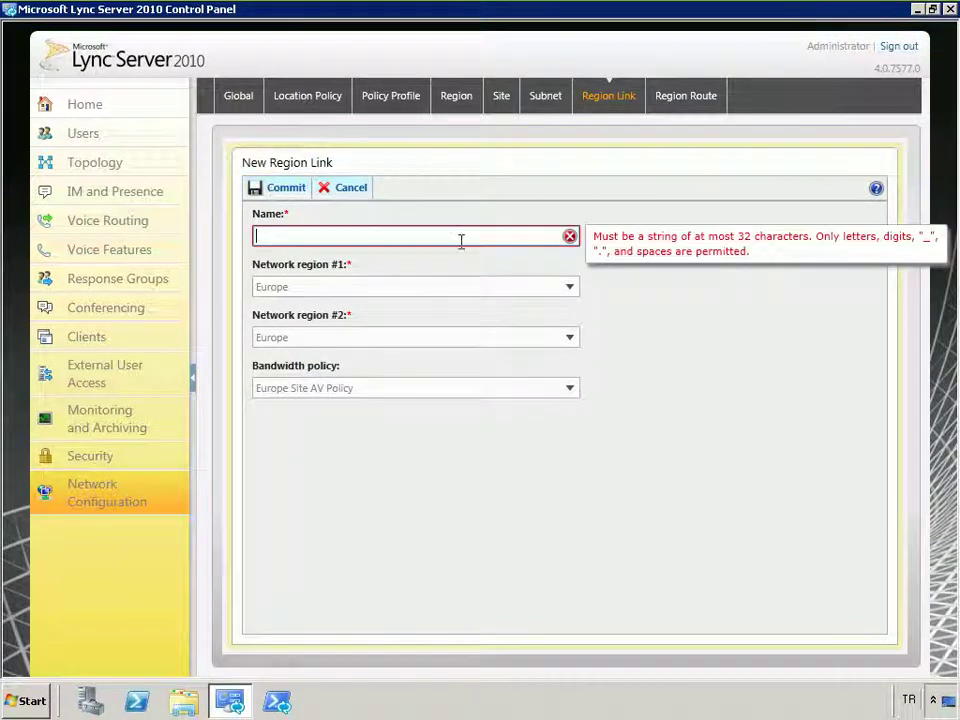
pyautogui.write('E')
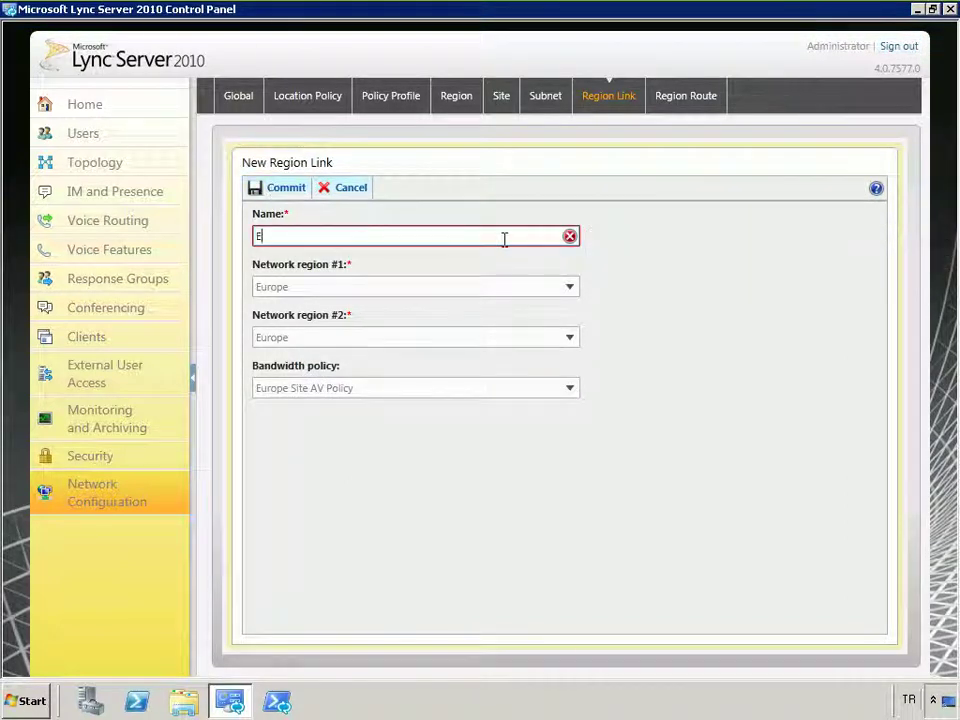
pyautogui.write('ur')
pyautogui.write('ope')
pyautogui.write(' to Eu')
pyautogui.write('roo')
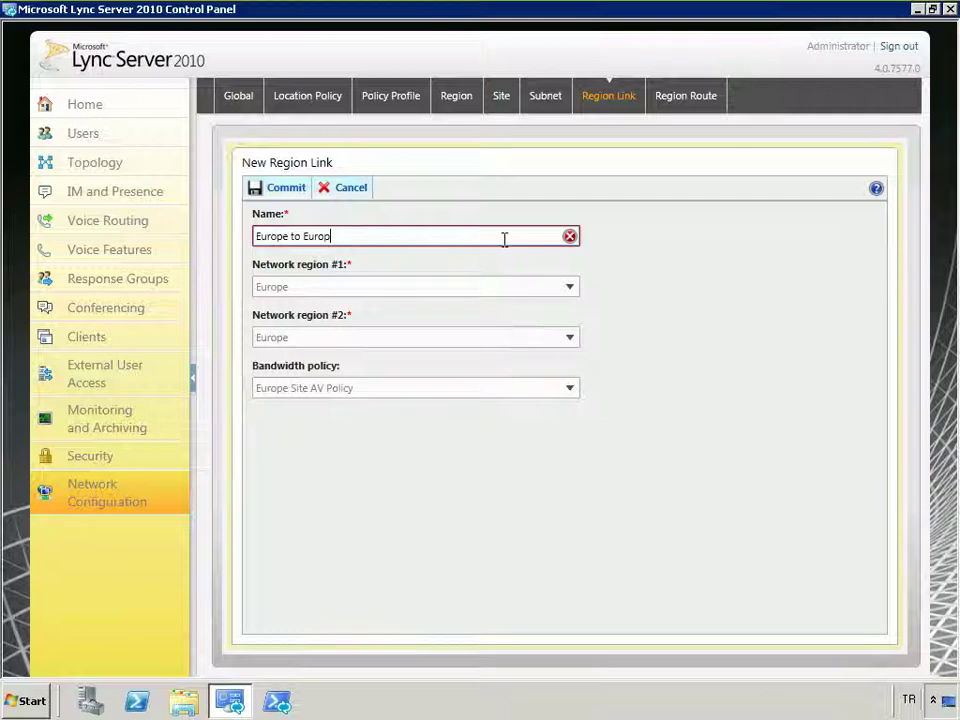
pyautogui.click(270, 190)
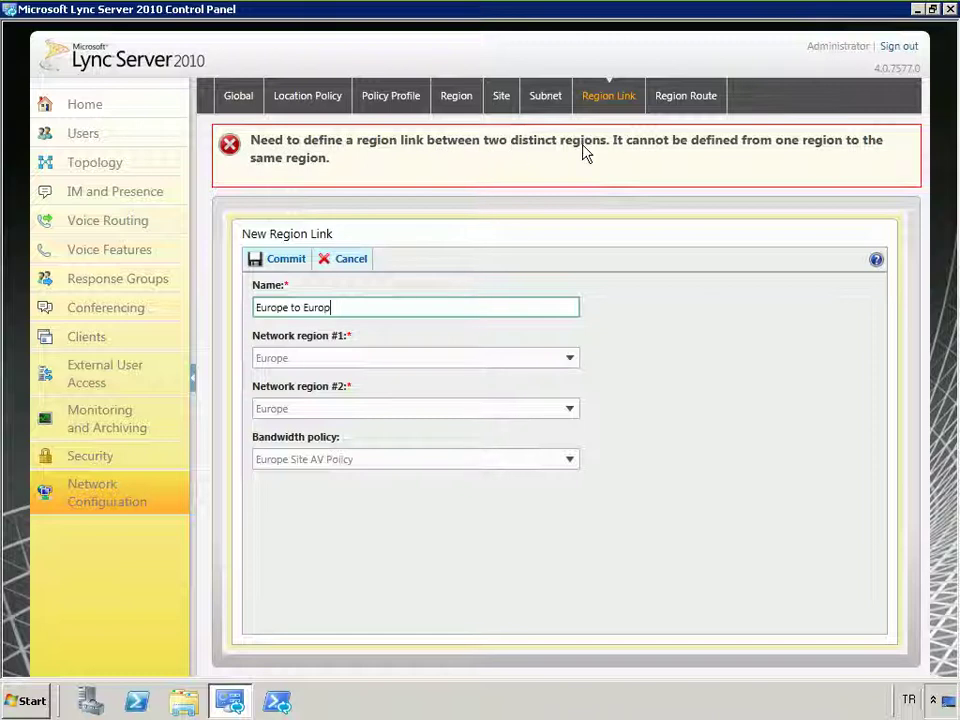
# Step: Check which regions can be chosen for both ends of the region link, and cancel the link
pyautogui.click(570, 364)
pyautogui.click(574, 366)
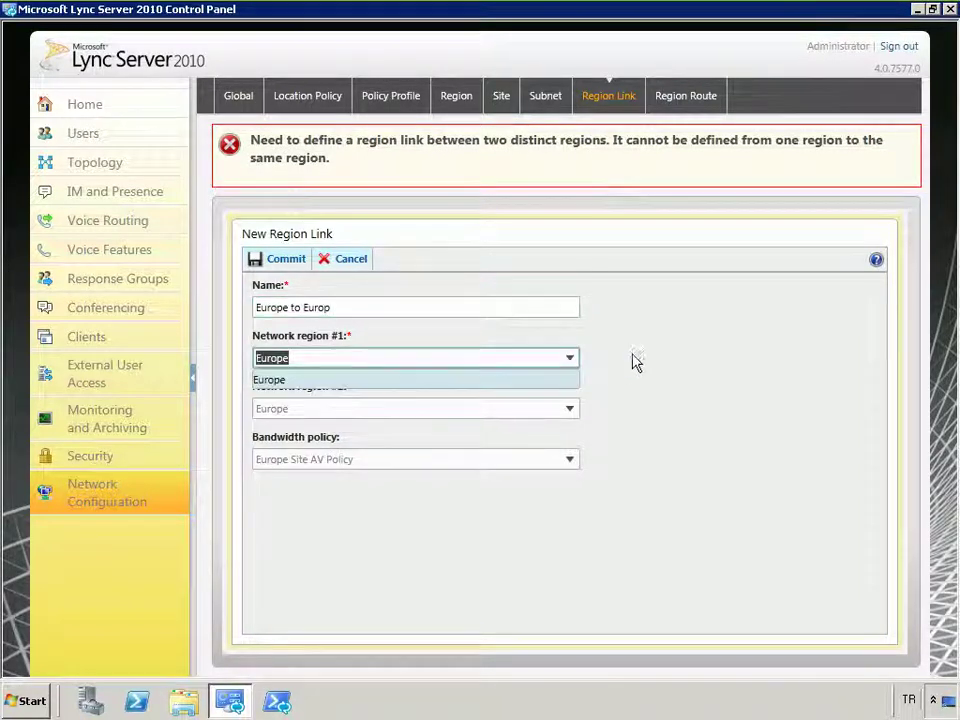
pyautogui.click(571, 410)
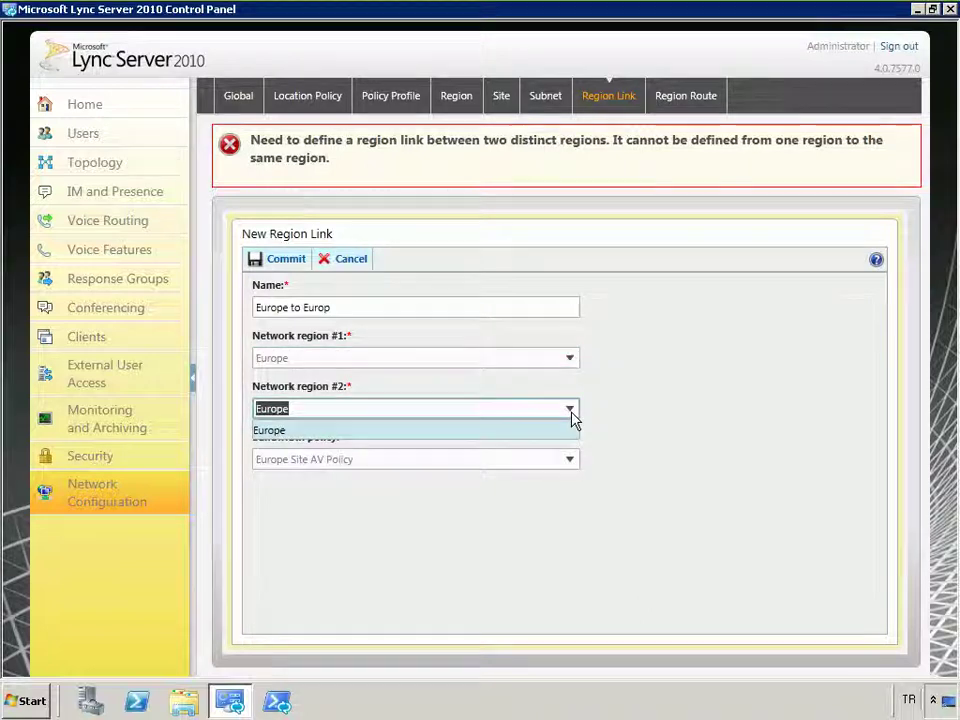
pyautogui.click(622, 393)
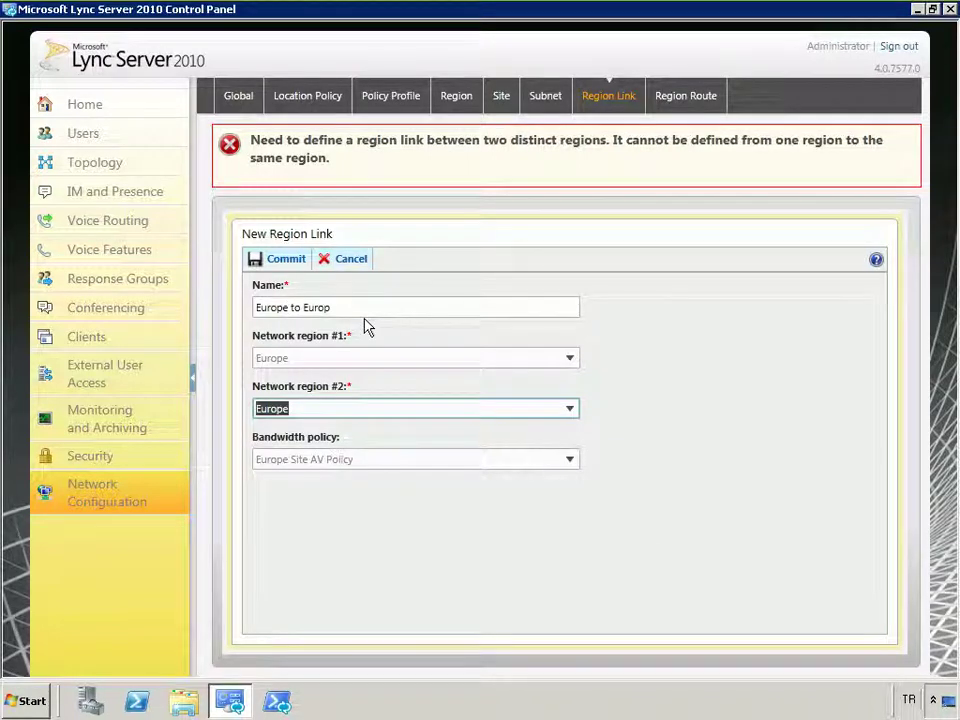
pyautogui.click(344, 259)
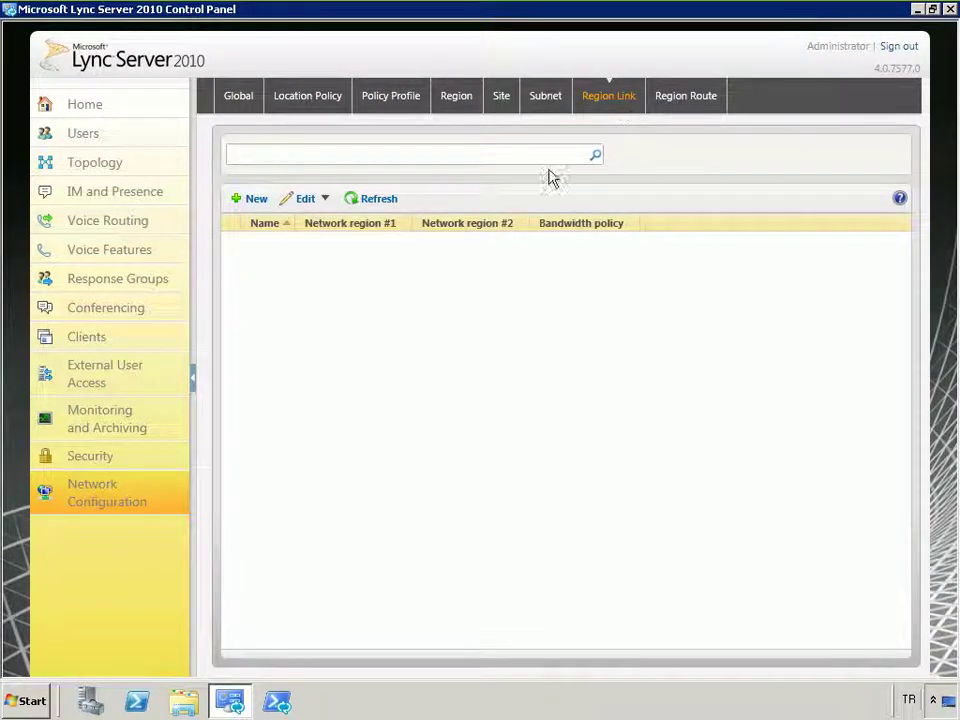
# Step: Review the bandwidth policies offered for a new region link and close it without saving
pyautogui.click(256, 200)
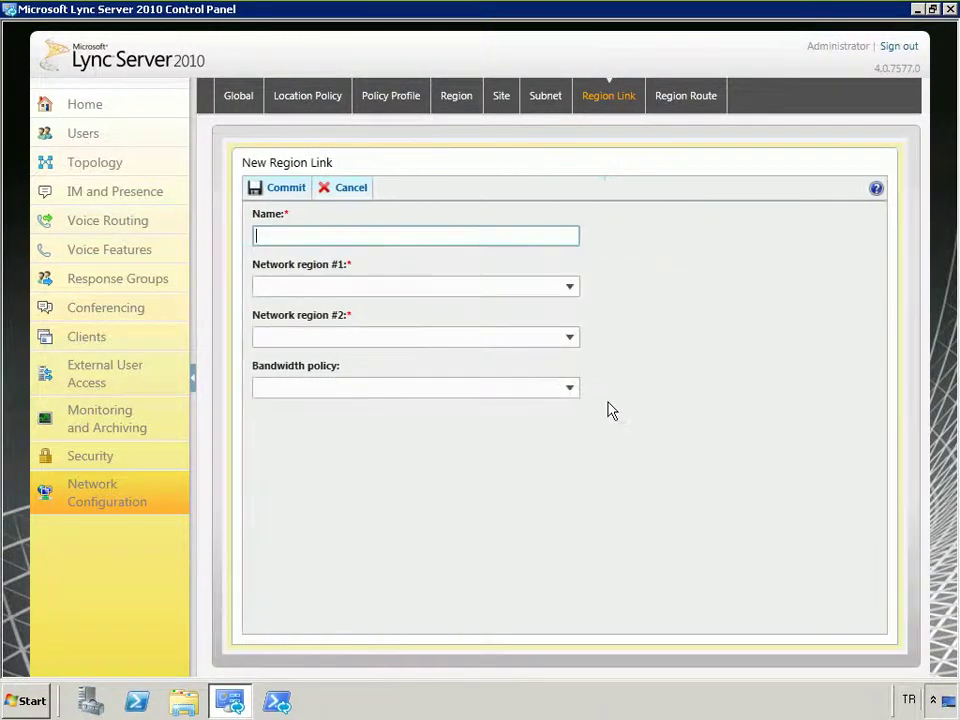
pyautogui.click(570, 389)
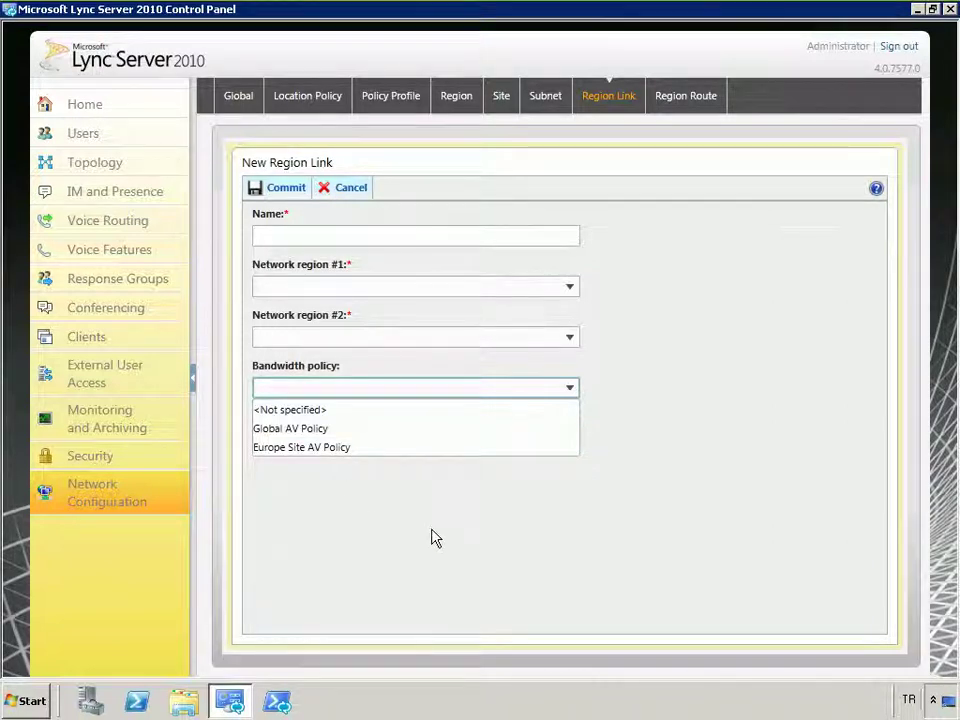
pyautogui.click(372, 235)
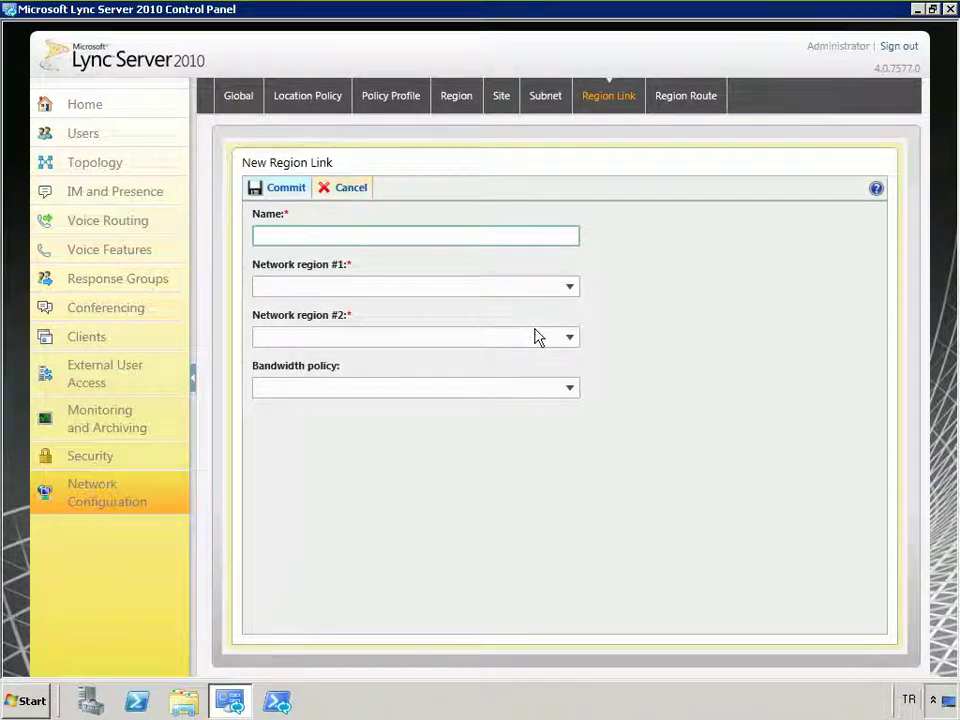
pyautogui.click(356, 189)
# Step: Start a new region route with Europe as network region #1 and check the region links available for it
pyautogui.click(673, 110)
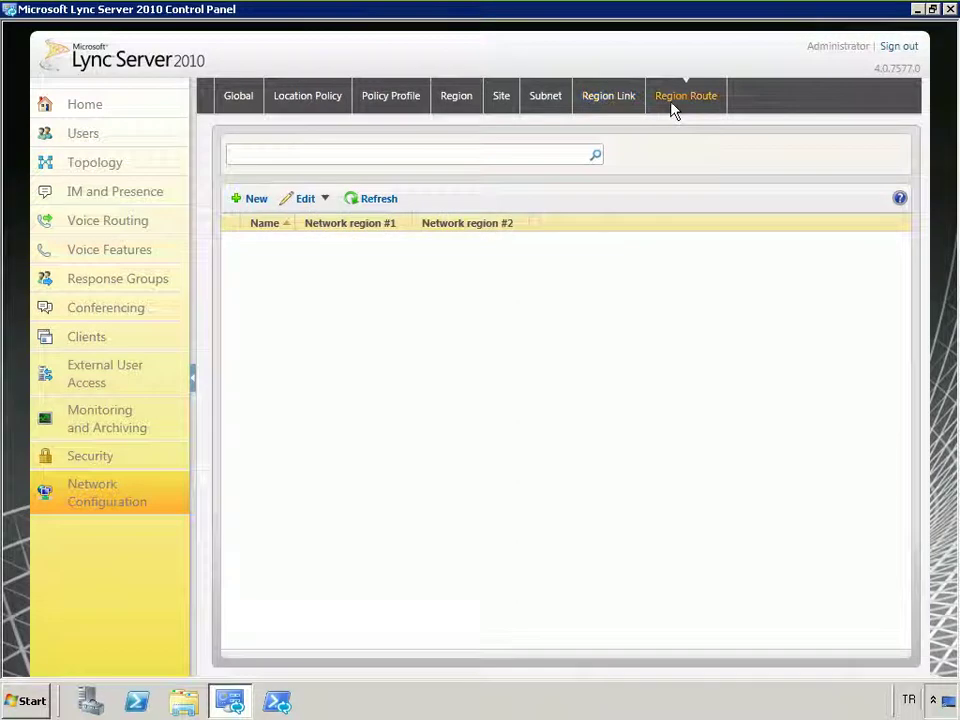
pyautogui.click(244, 200)
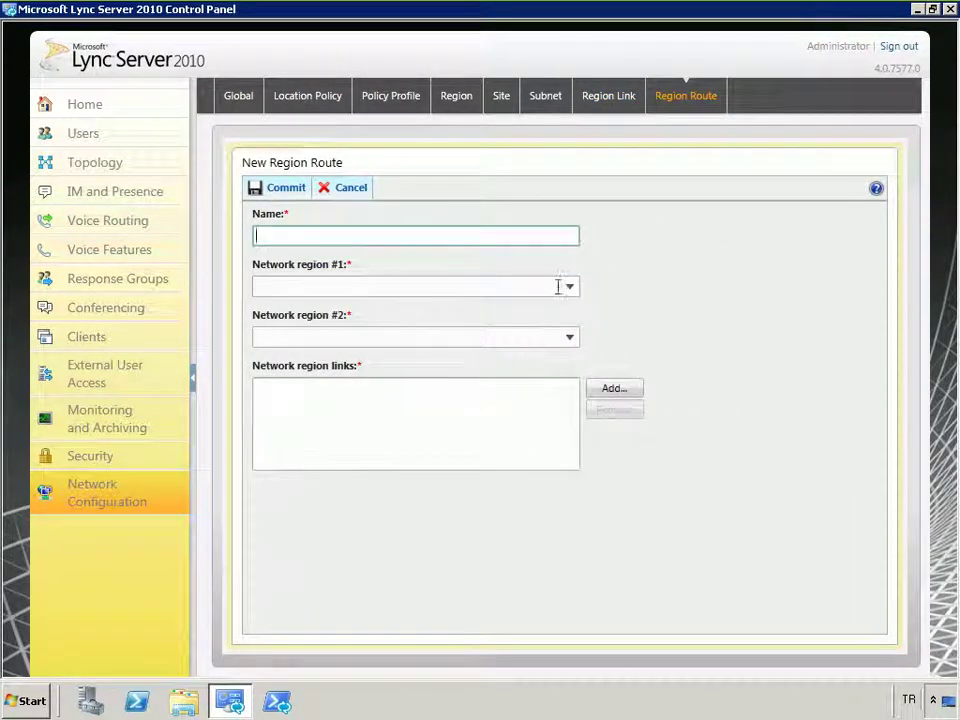
pyautogui.click(572, 288)
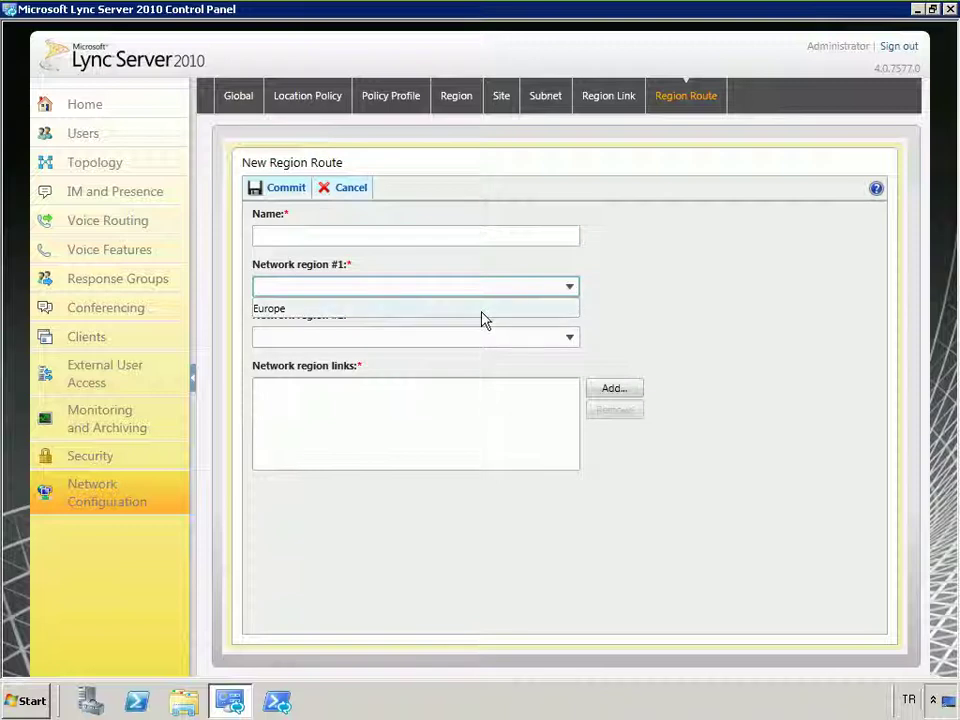
pyautogui.click(481, 311)
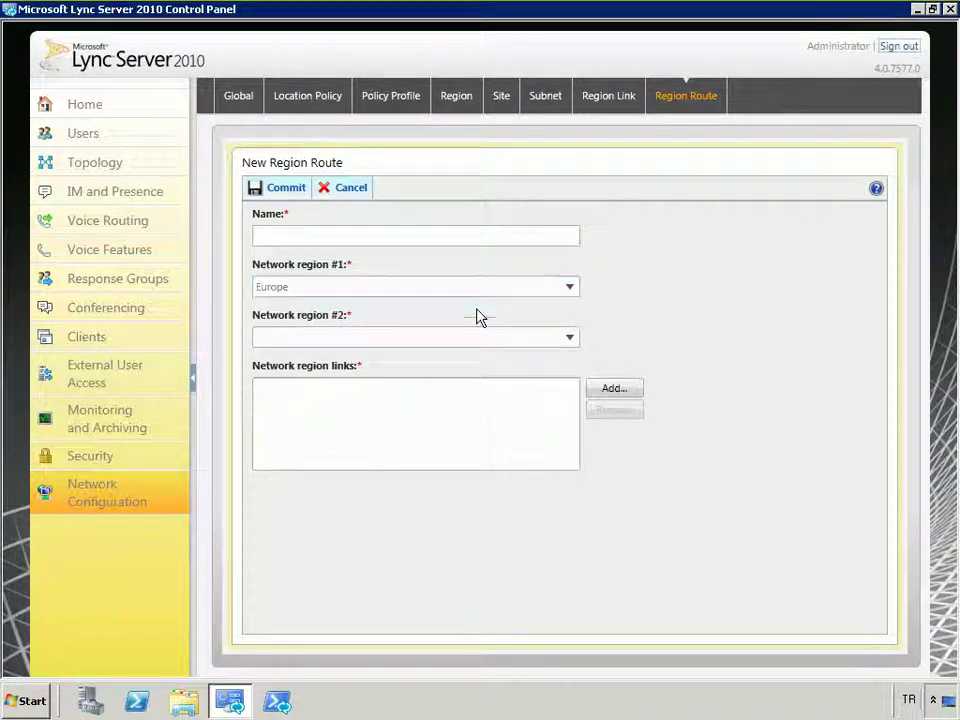
pyautogui.click(570, 340)
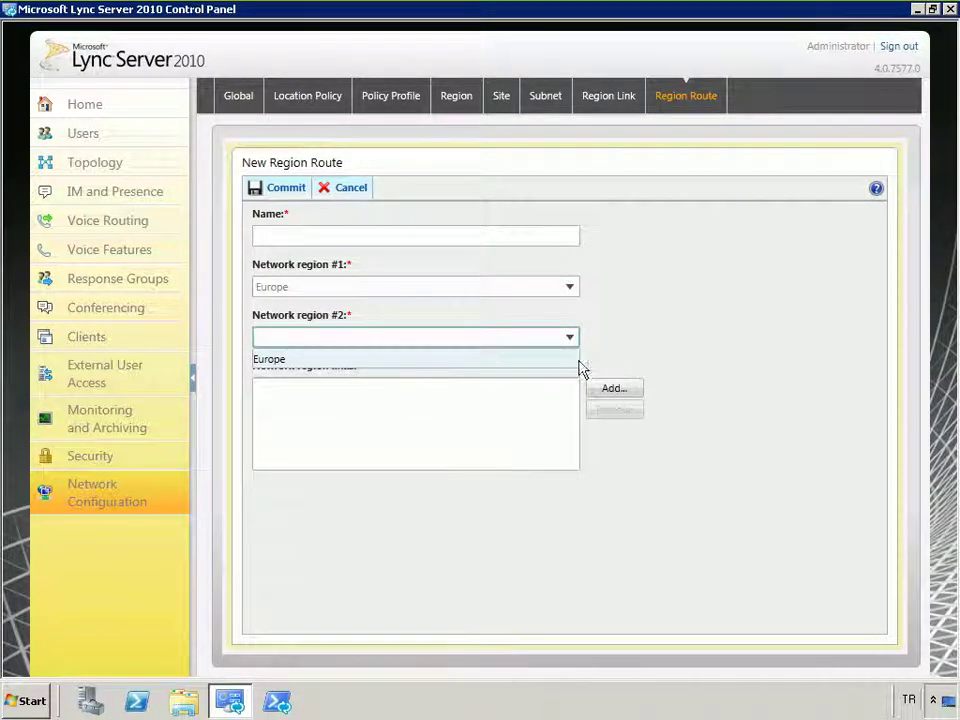
pyautogui.click(608, 392)
pyautogui.click(610, 390)
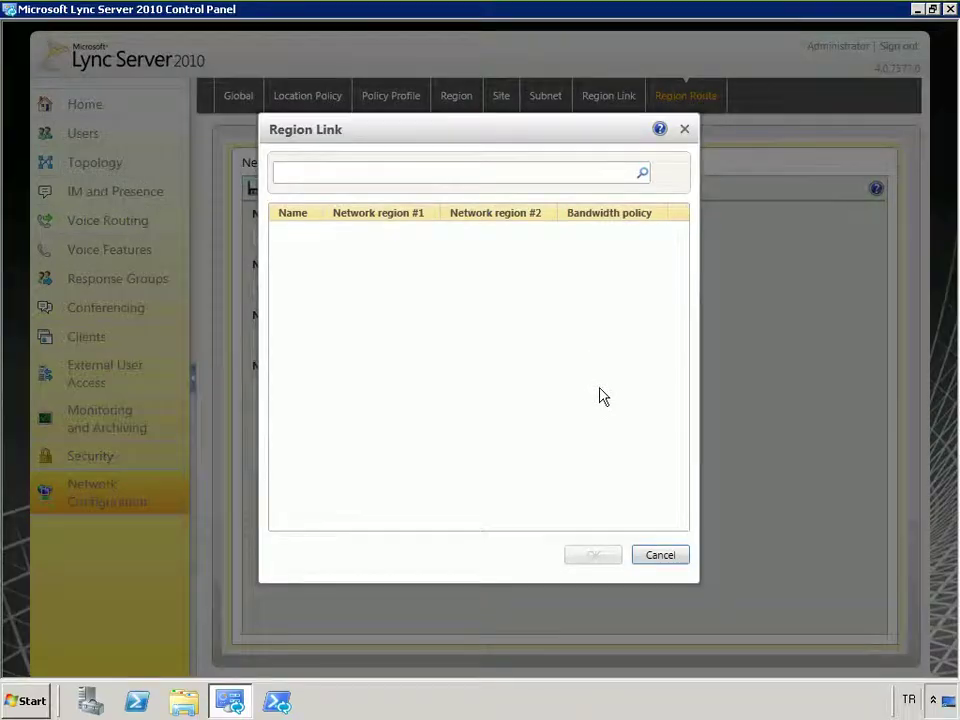
pyautogui.click(653, 558)
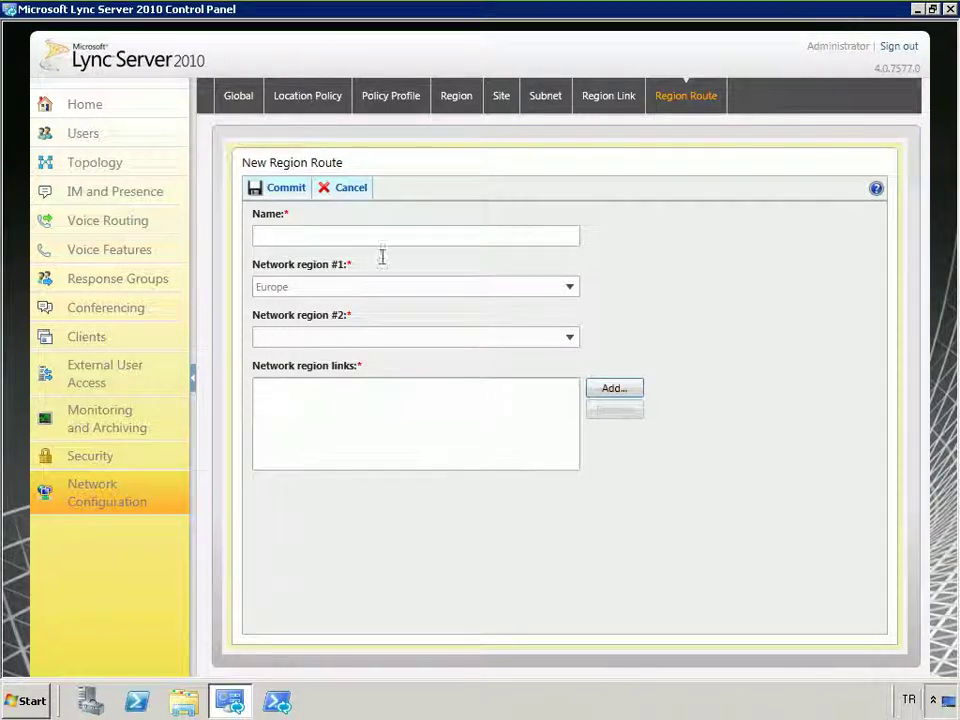
# Step: Leave the unsaved region route and review the global configuration, policy profiles, regions, sites, subnets, region links and region routes
pyautogui.click(228, 97)
pyautogui.click(528, 416)
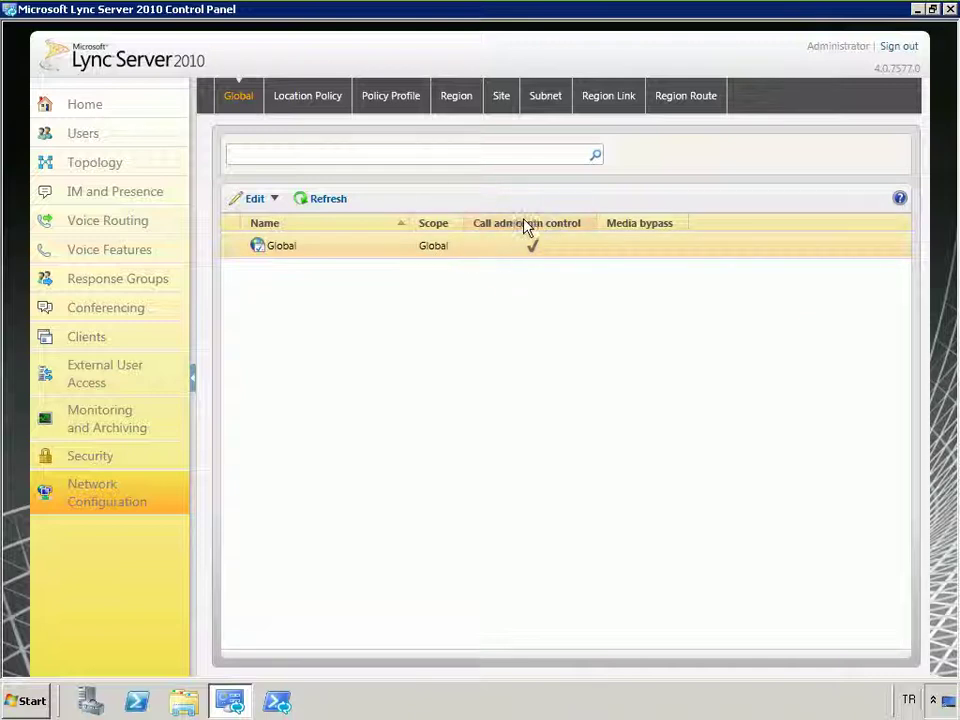
pyautogui.click(391, 97)
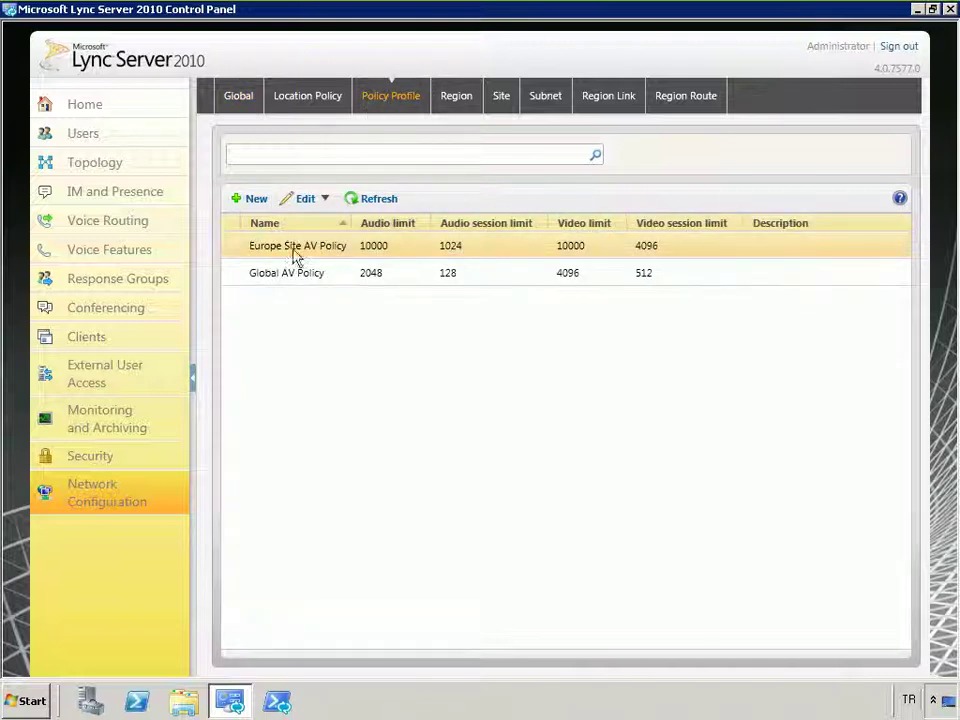
pyautogui.click(452, 100)
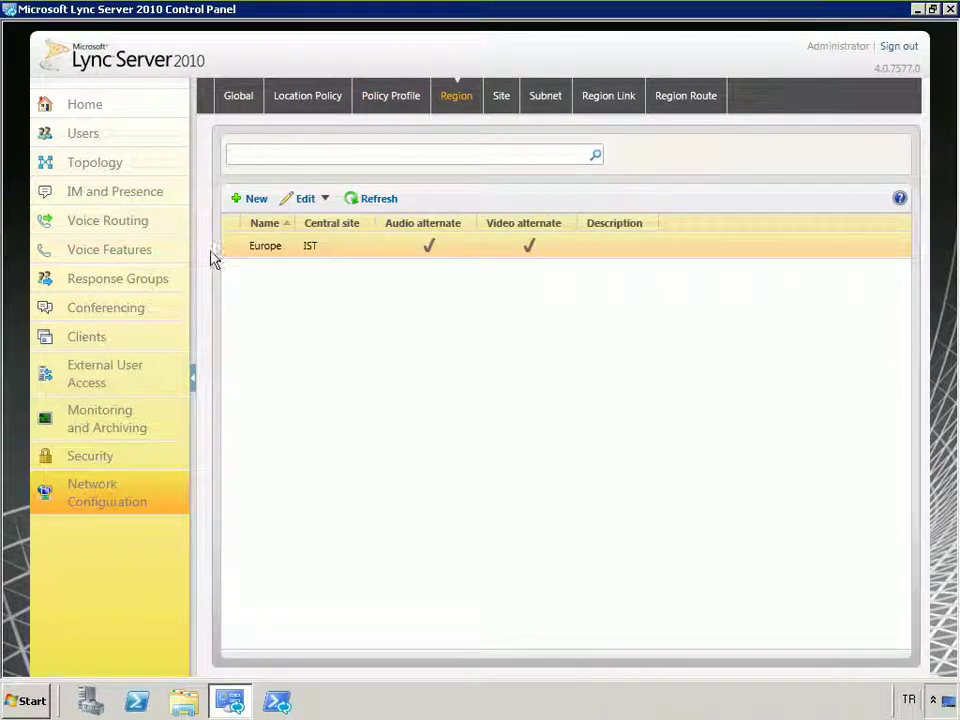
pyautogui.click(505, 100)
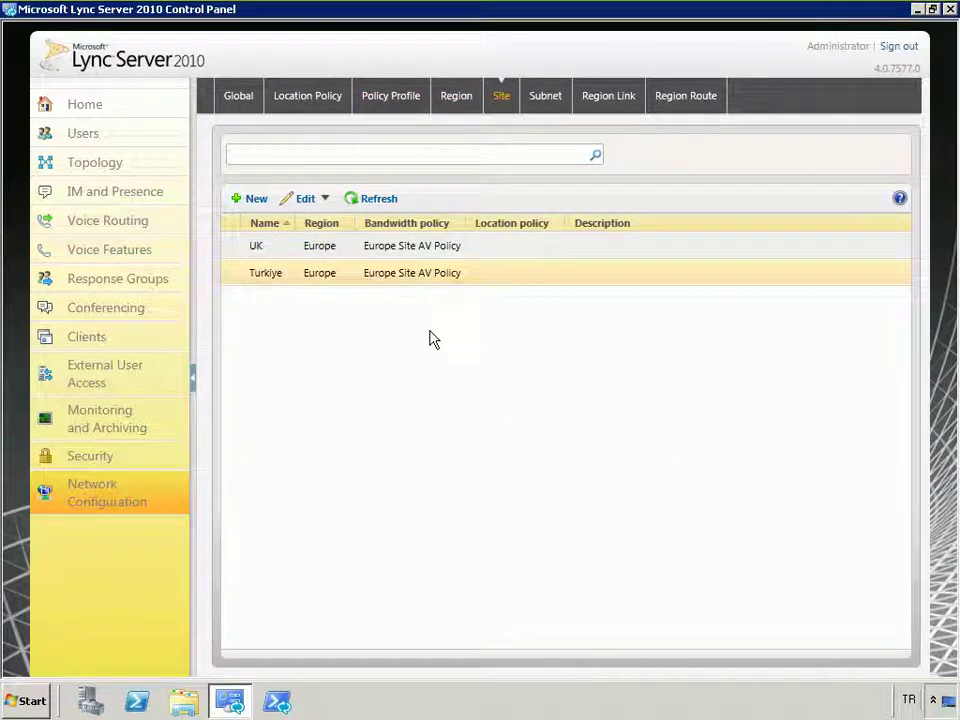
pyautogui.click(550, 98)
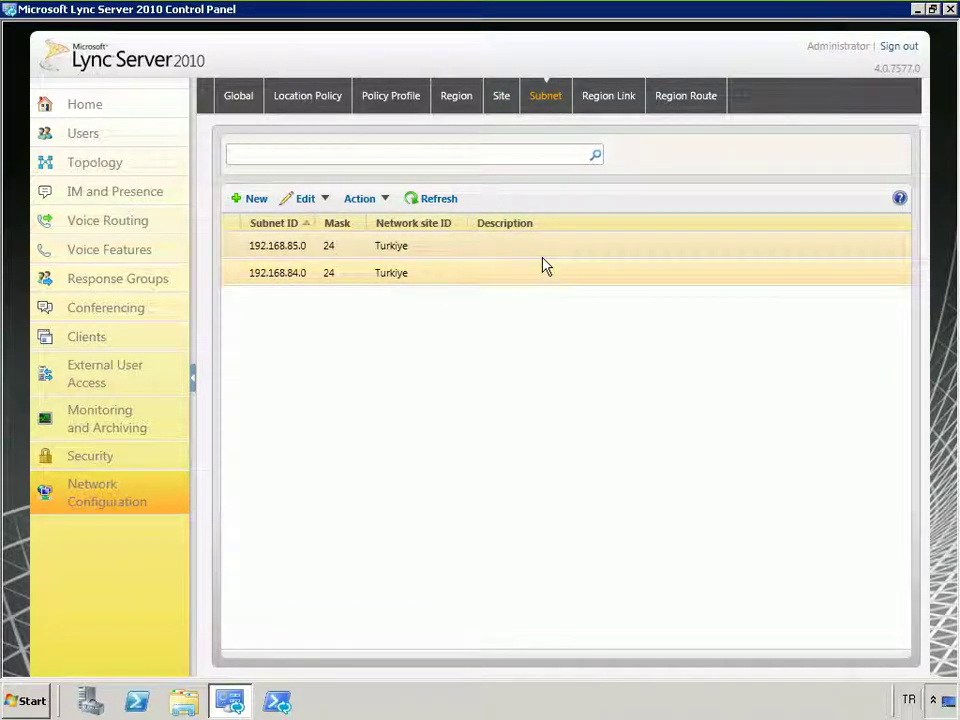
pyautogui.click(603, 97)
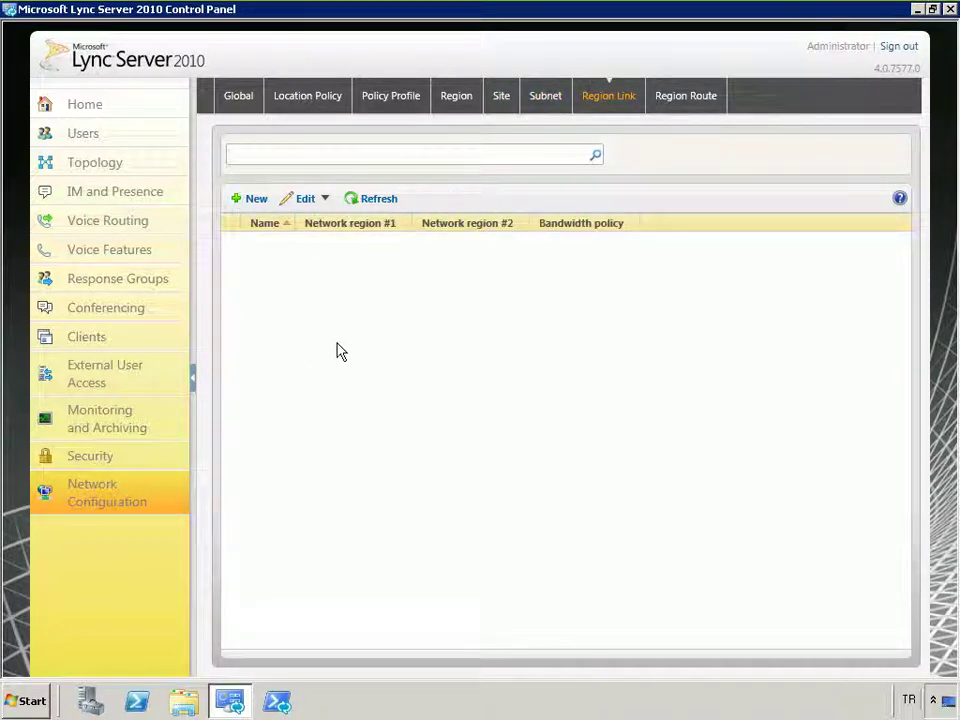
pyautogui.click(664, 110)
pyautogui.click(686, 107)
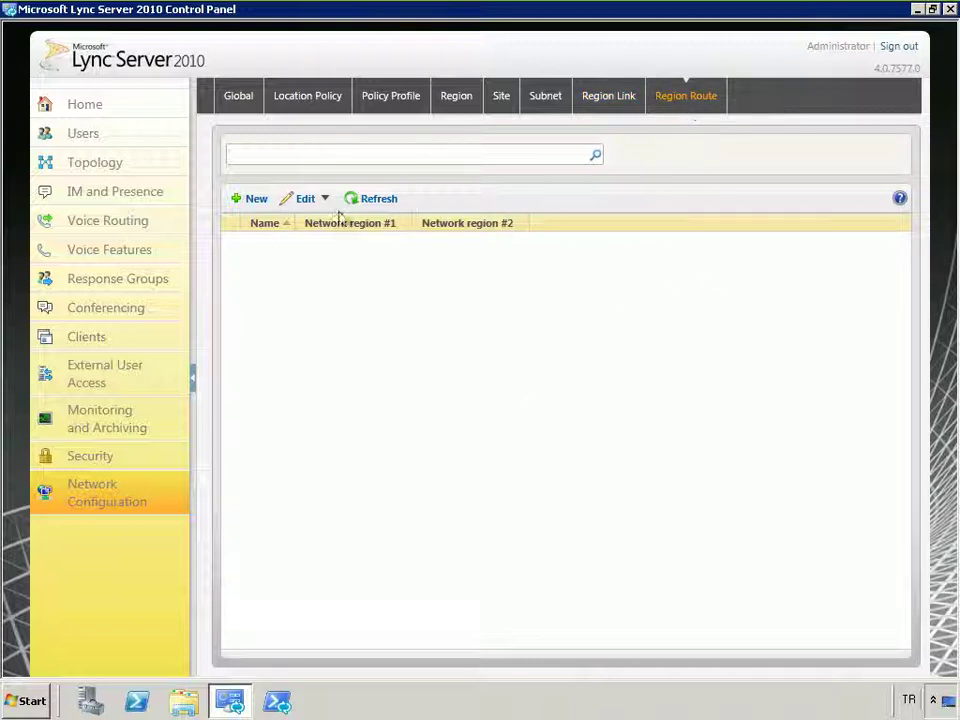